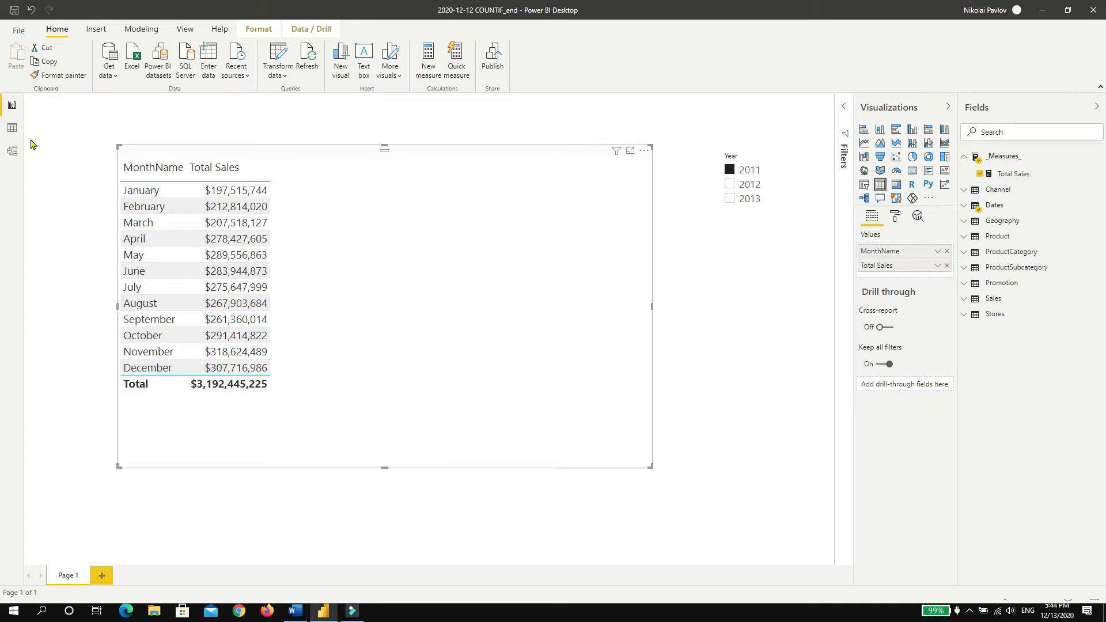
# Examine the January sales row in the report table and the UnitPrice column in the Sales table data
pyautogui.click(13, 129)
pyautogui.click(12, 148)
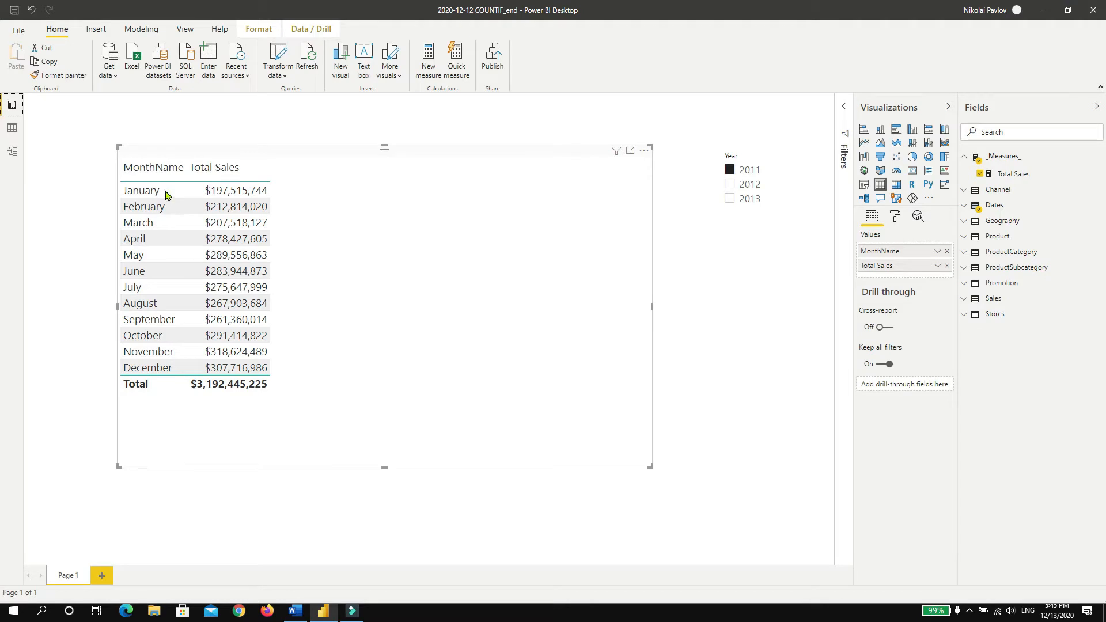
pyautogui.click(257, 194)
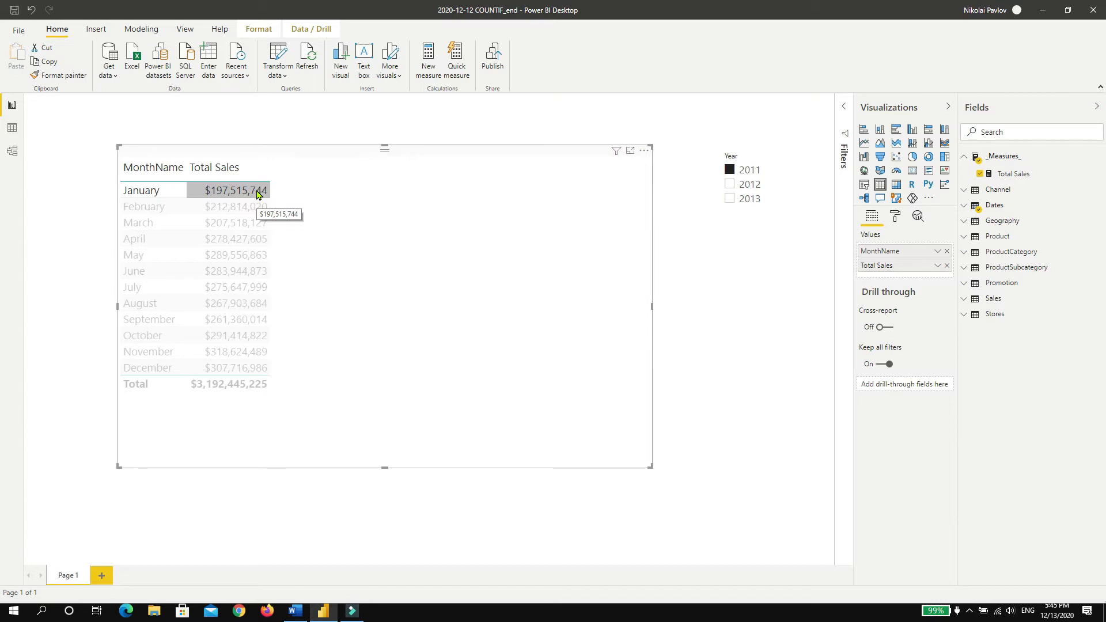
pyautogui.click(156, 193)
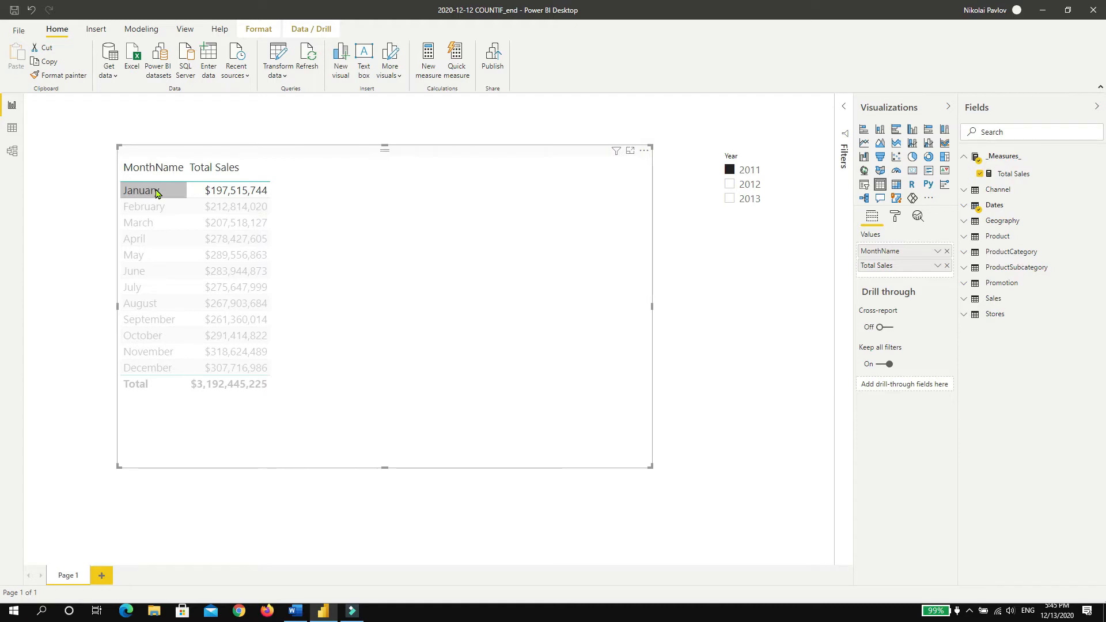
pyautogui.click(12, 128)
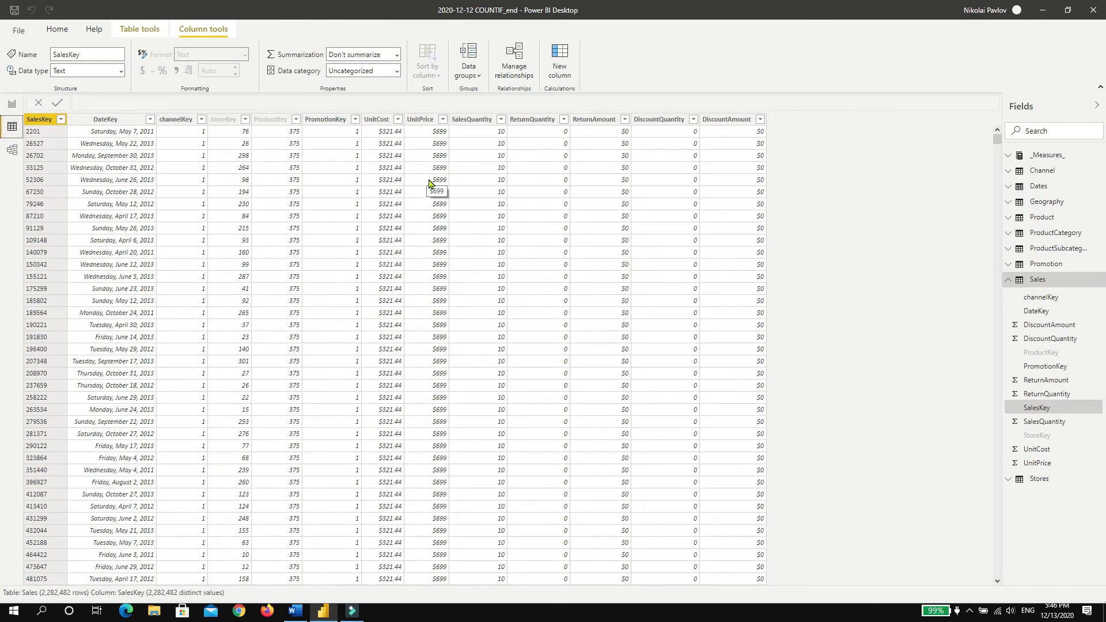
pyautogui.click(422, 120)
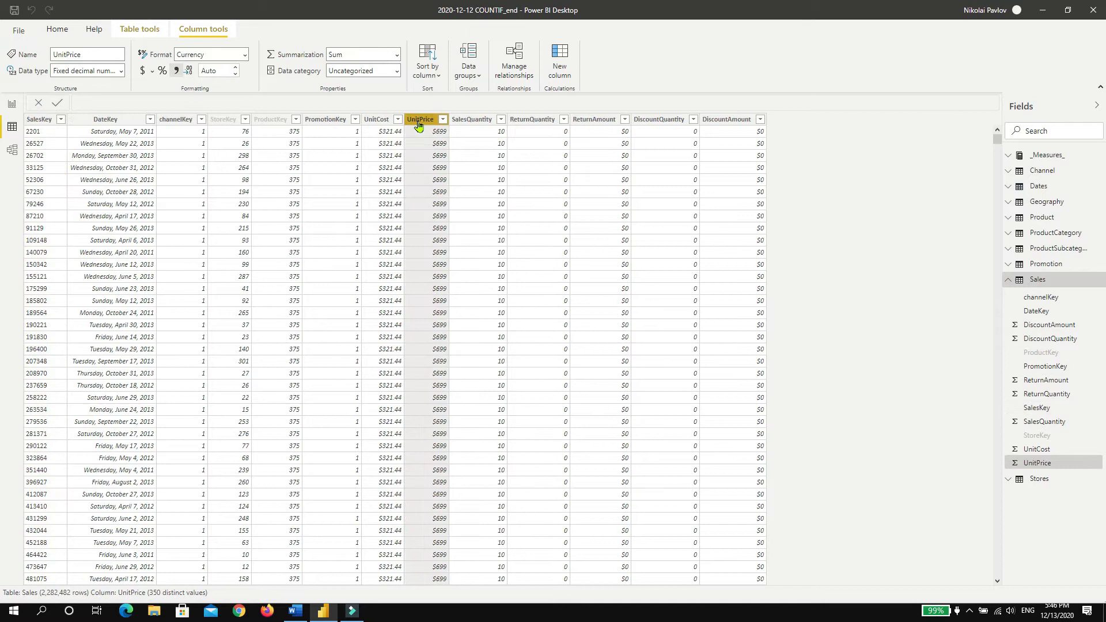
pyautogui.click(11, 106)
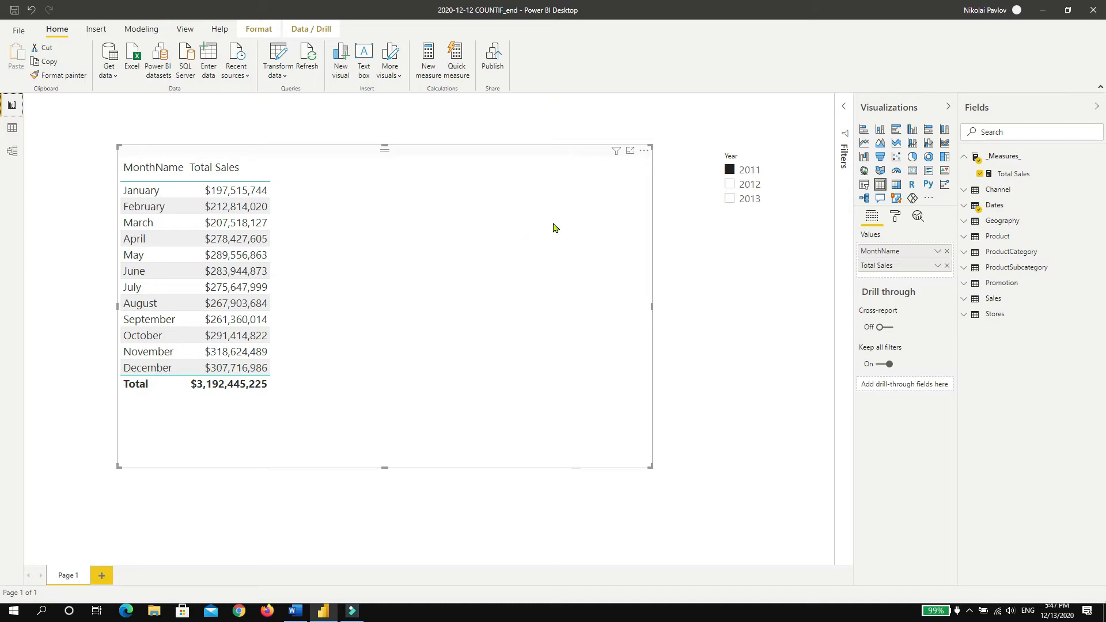
# Start a new measure with the formula Units under $100 = CALCULATE( SUMX(Sales, Sales[UnitPrice]
pyautogui.write('s')
pyautogui.write(' under $100 = CALCULATE(')
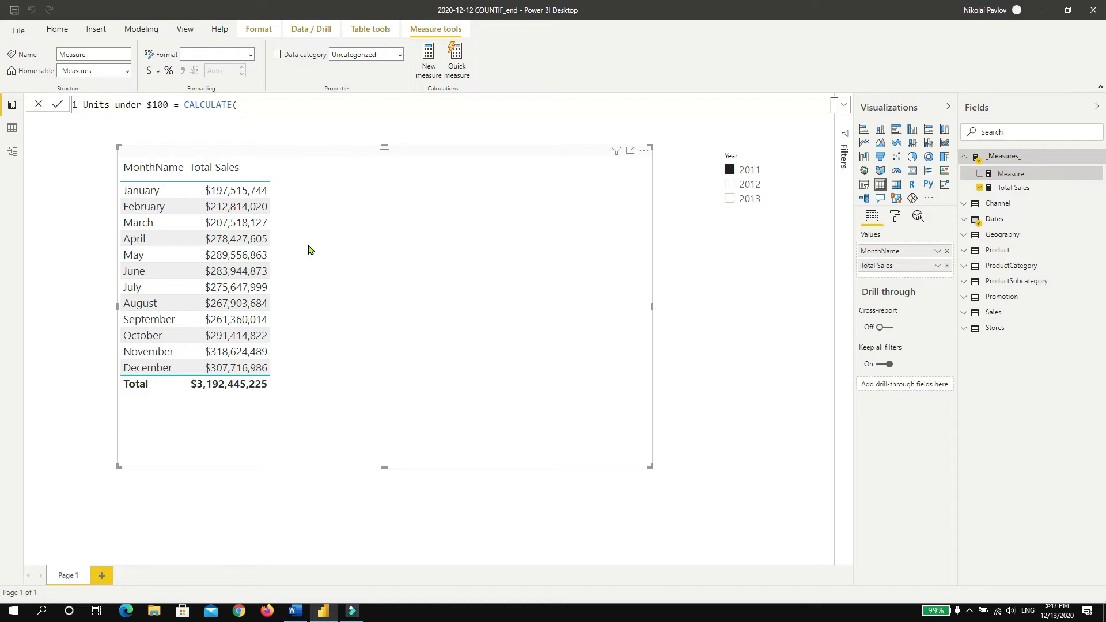
pyautogui.write(' SUMX(')
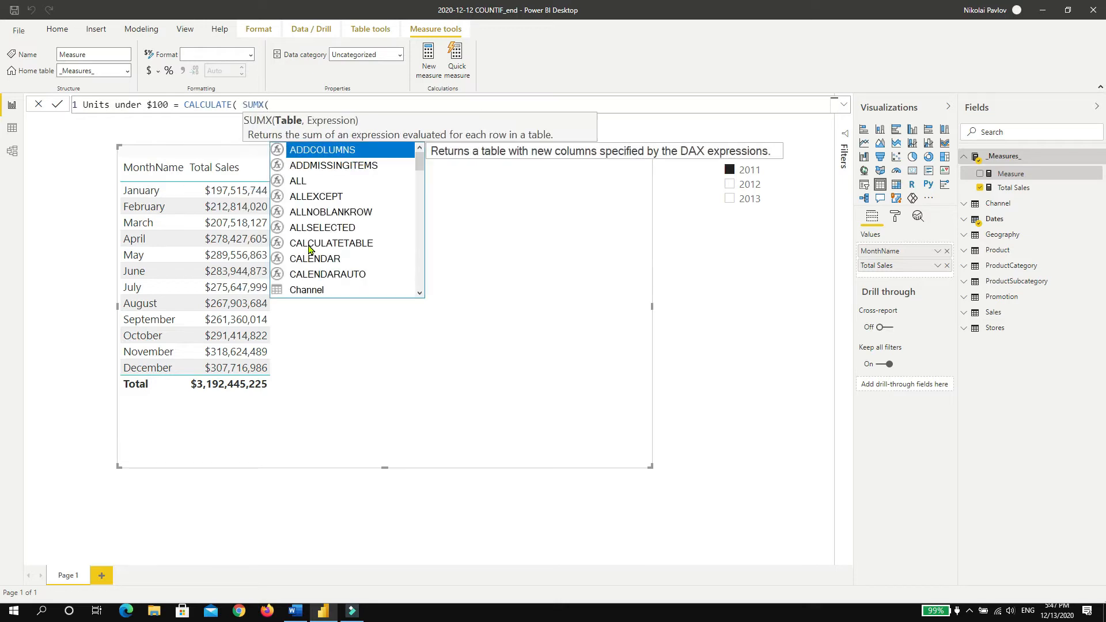
pyautogui.write('p')
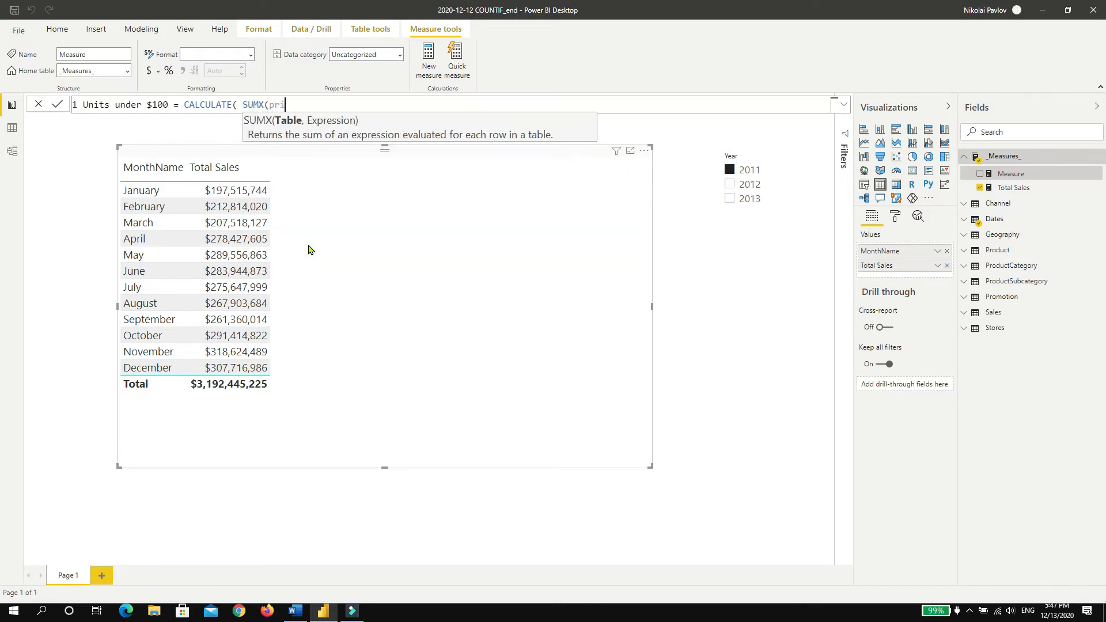
pyautogui.press('BackSpace')
pyautogui.write('Sales, price')
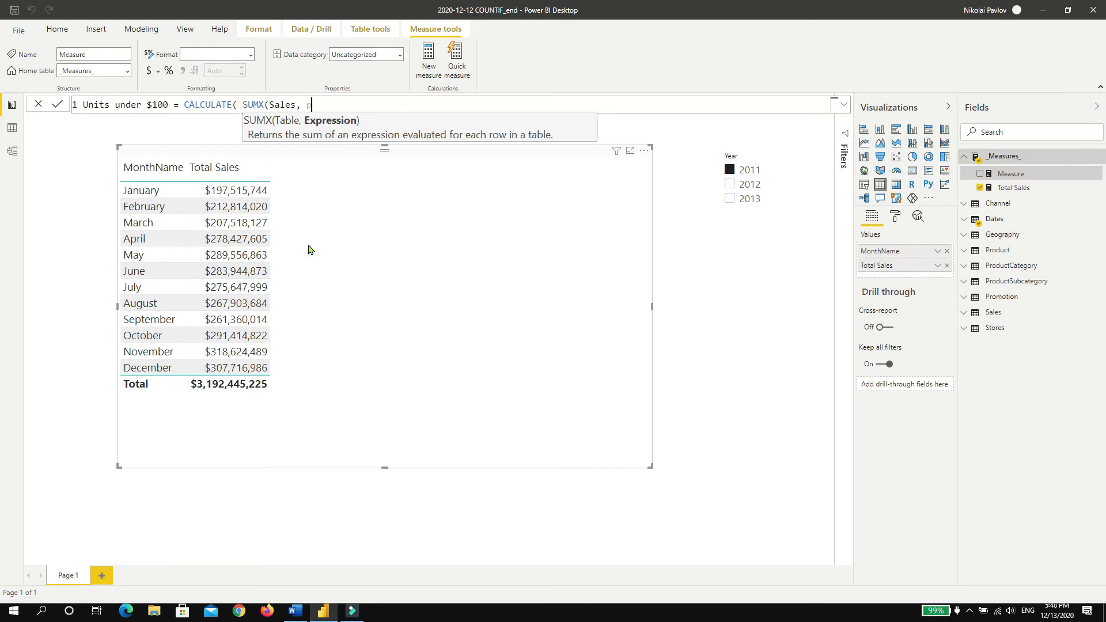
pyautogui.press('Down')
pyautogui.press('Down')
pyautogui.press('Down')
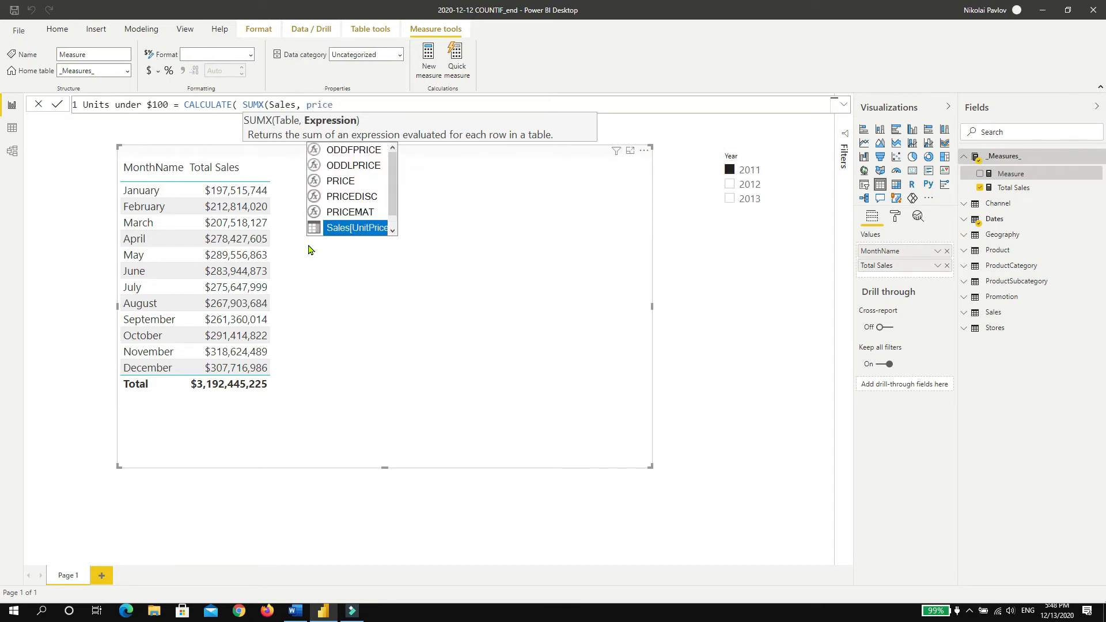
pyautogui.press('Tab')
# Multiply the unit price by Sales[SalesQuantity] in the measure formula and close the SUMX expression
pyautogui.write('* quan')
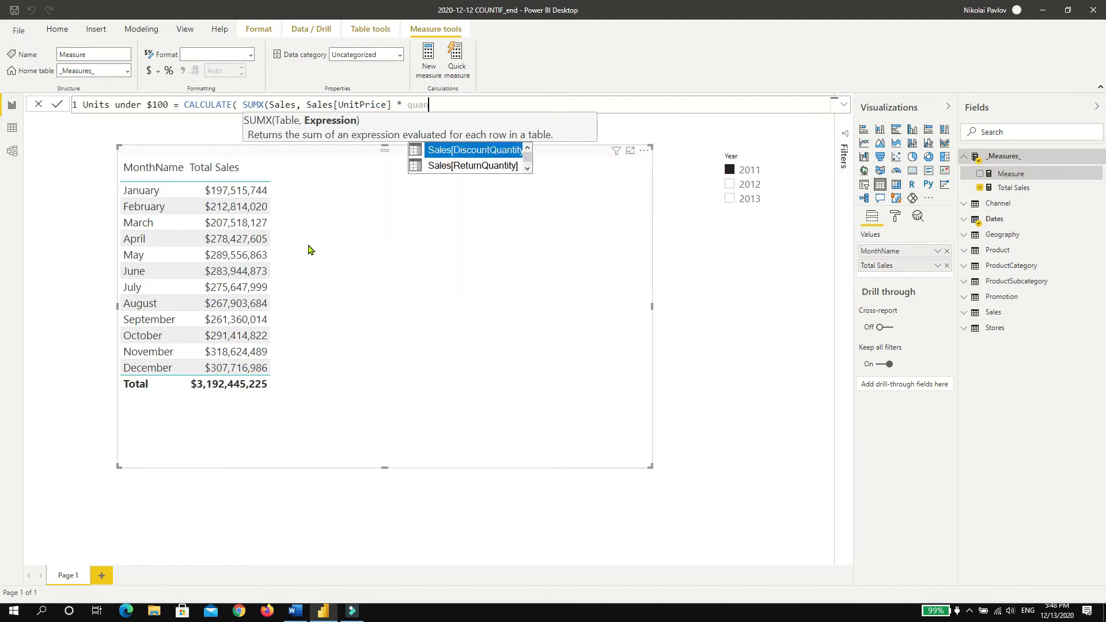
pyautogui.press('Down')
pyautogui.press('Down')
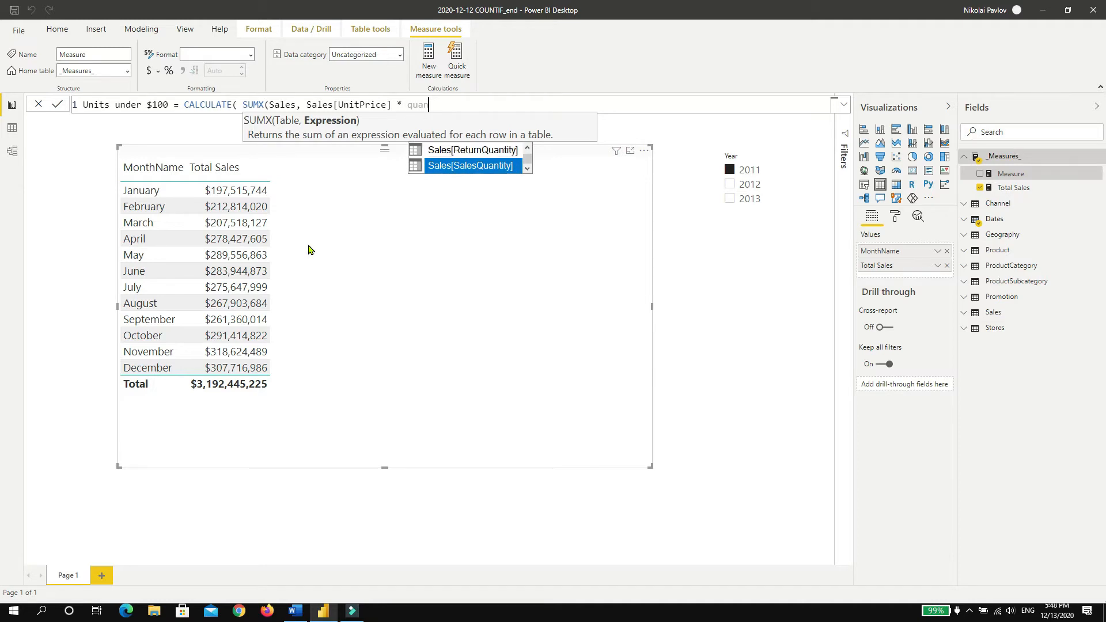
pyautogui.press('Tab')
pyautogui.write('), ')
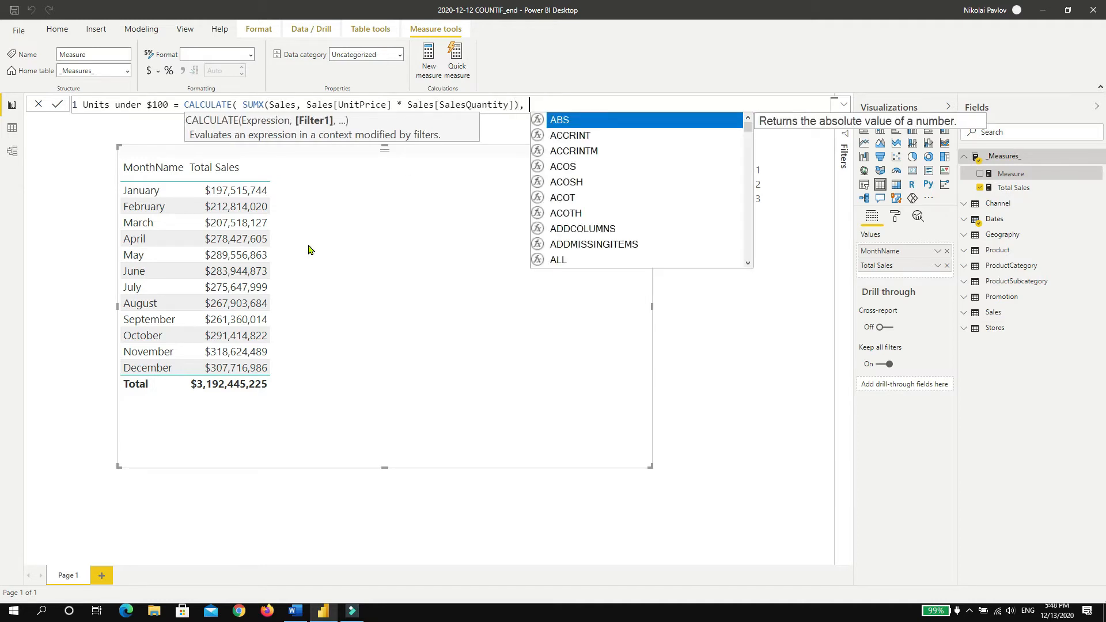
# Complete the measure with the filter 'Product'[UnitPrice] < 100 and add Units under $100 to the table visual
pyautogui.write('unit')
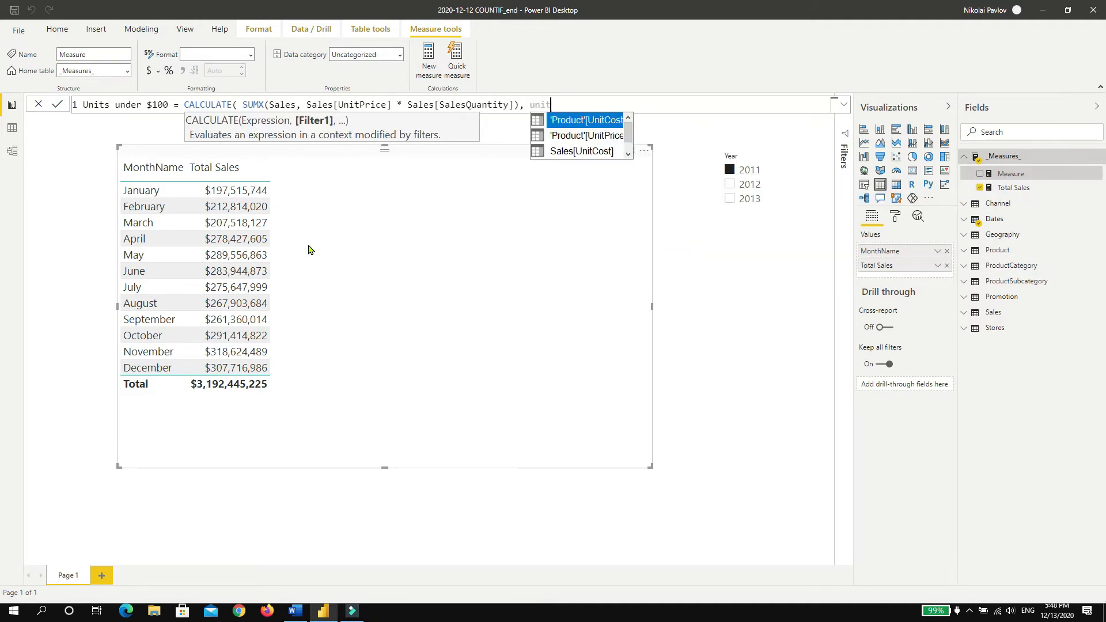
pyautogui.write('pr')
pyautogui.press('Tab')
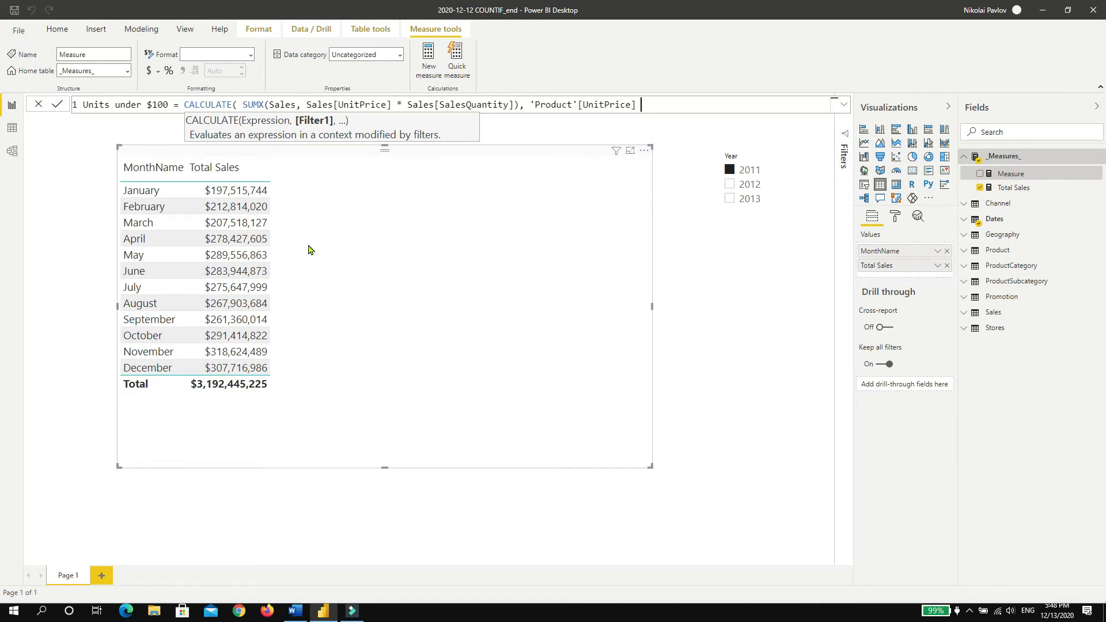
pyautogui.write('< 100)')
pyautogui.press('Return')
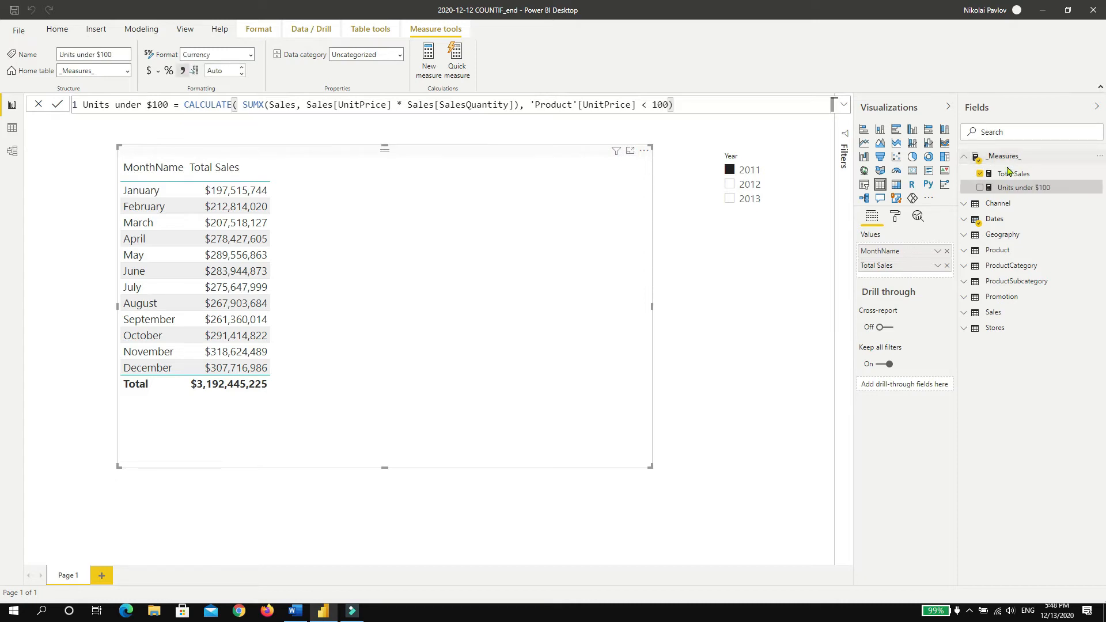
pyautogui.click(981, 188)
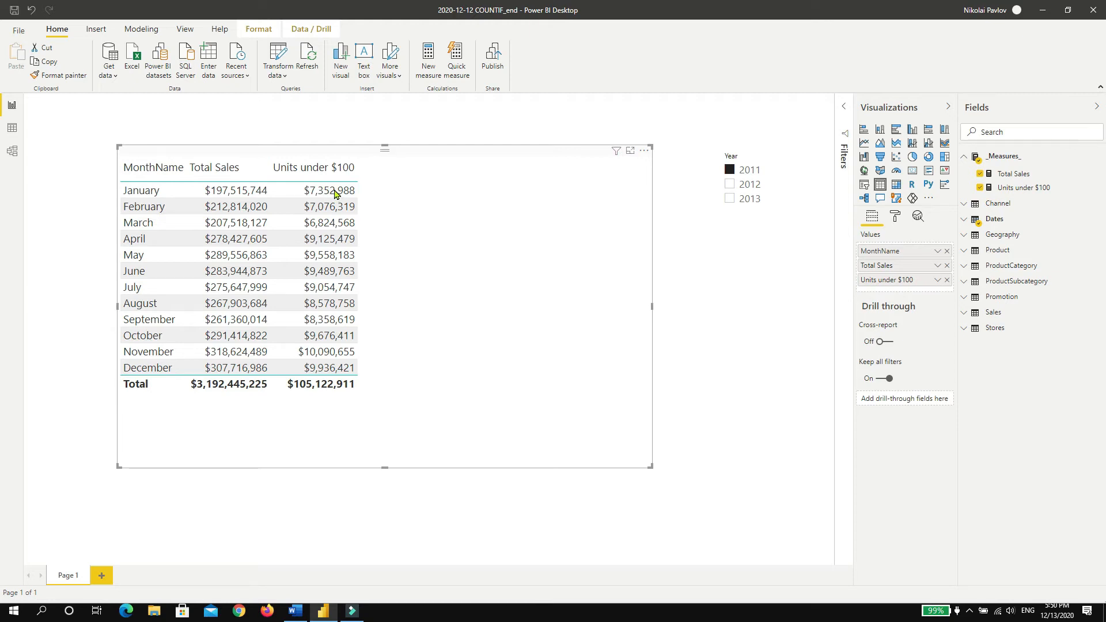
# Review the Units under $100 formula and the underlying rows of the Sales table
pyautogui.click(1015, 188)
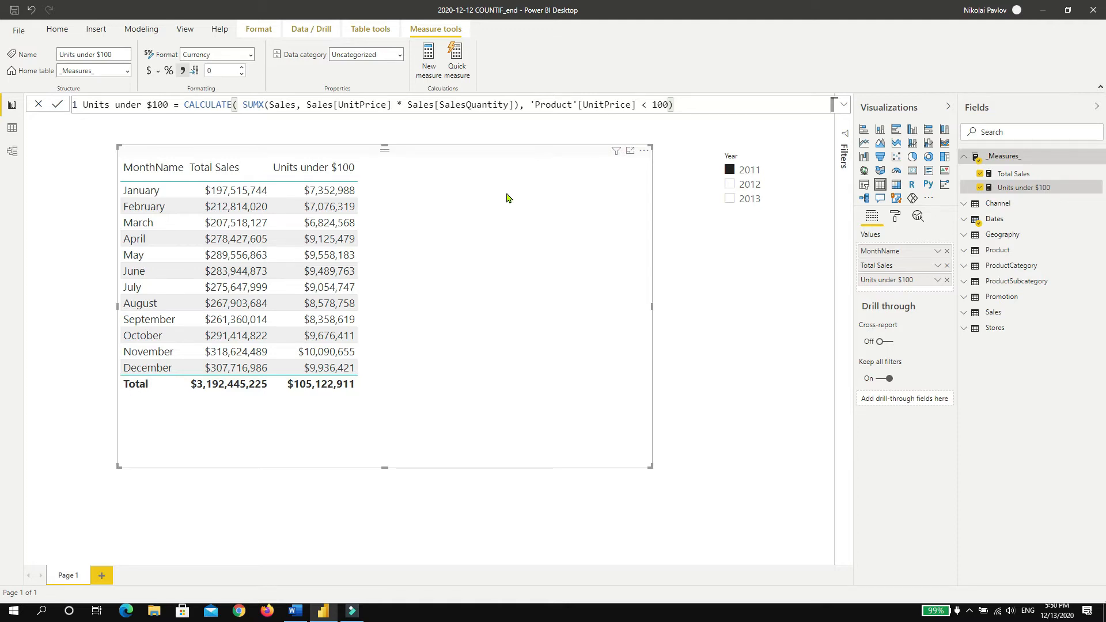
pyautogui.click(12, 128)
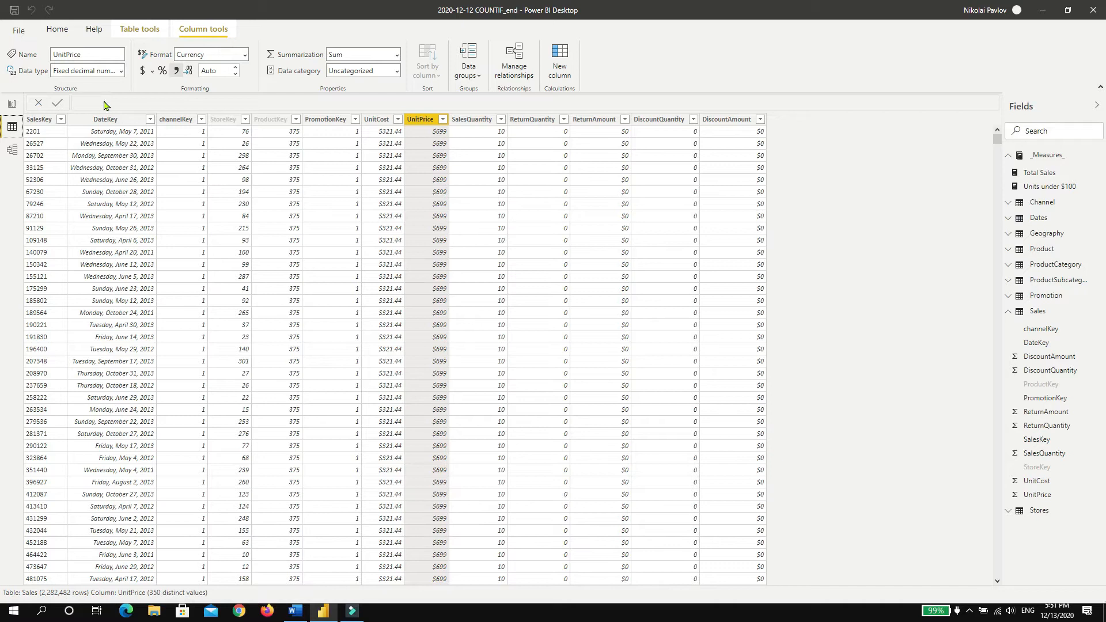
pyautogui.click(35, 122)
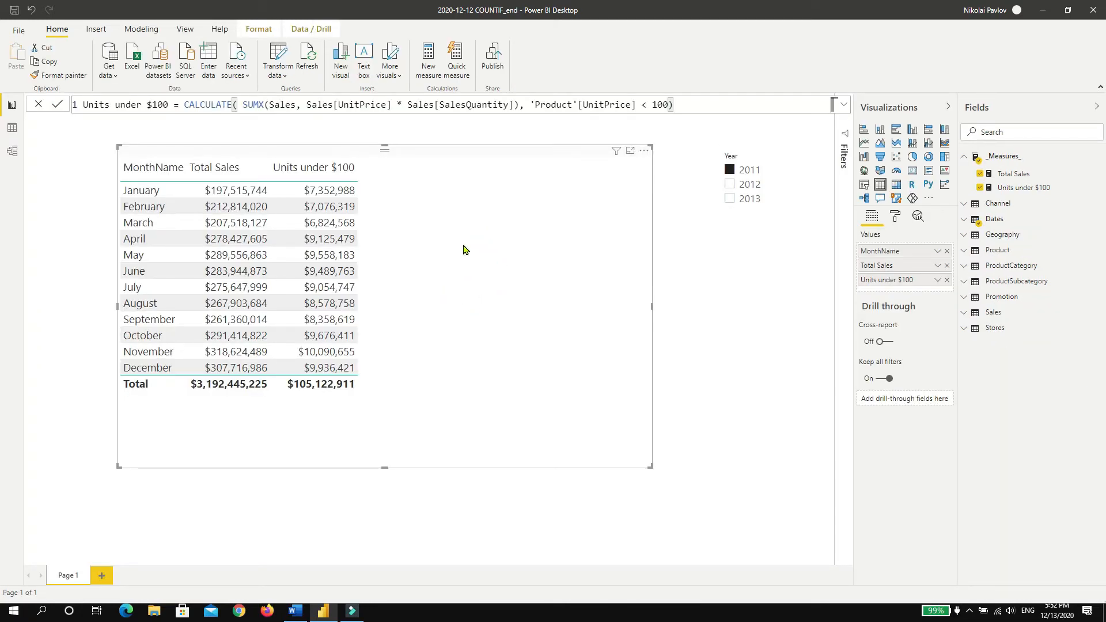
# Add SalesKey from the Sales table to the table visual and summarize it as Count
pyautogui.click(966, 315)
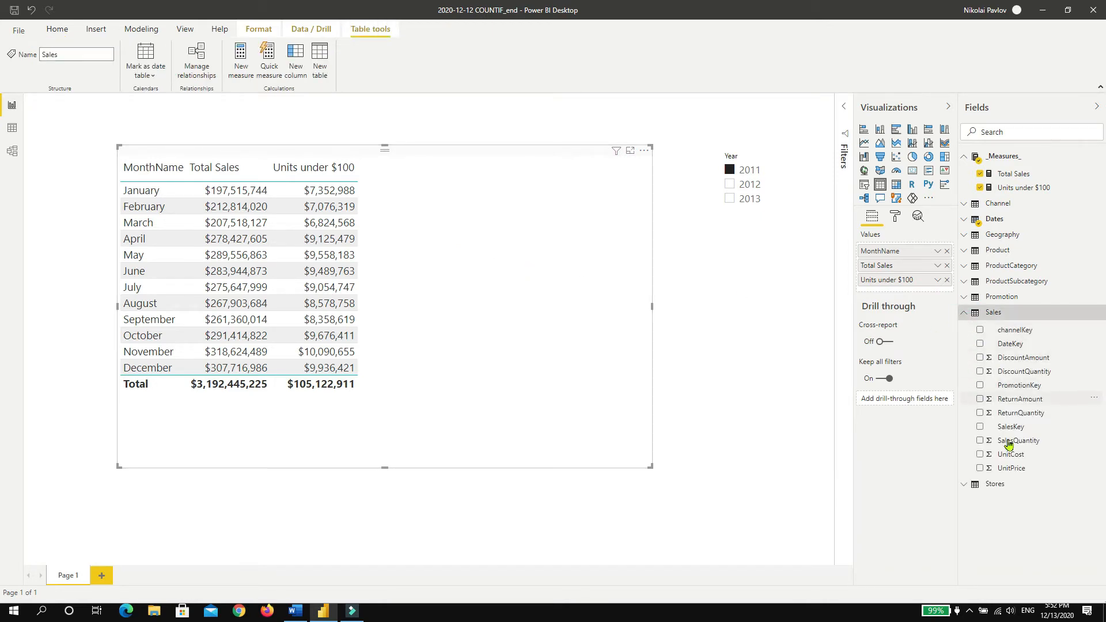
pyautogui.click(981, 427)
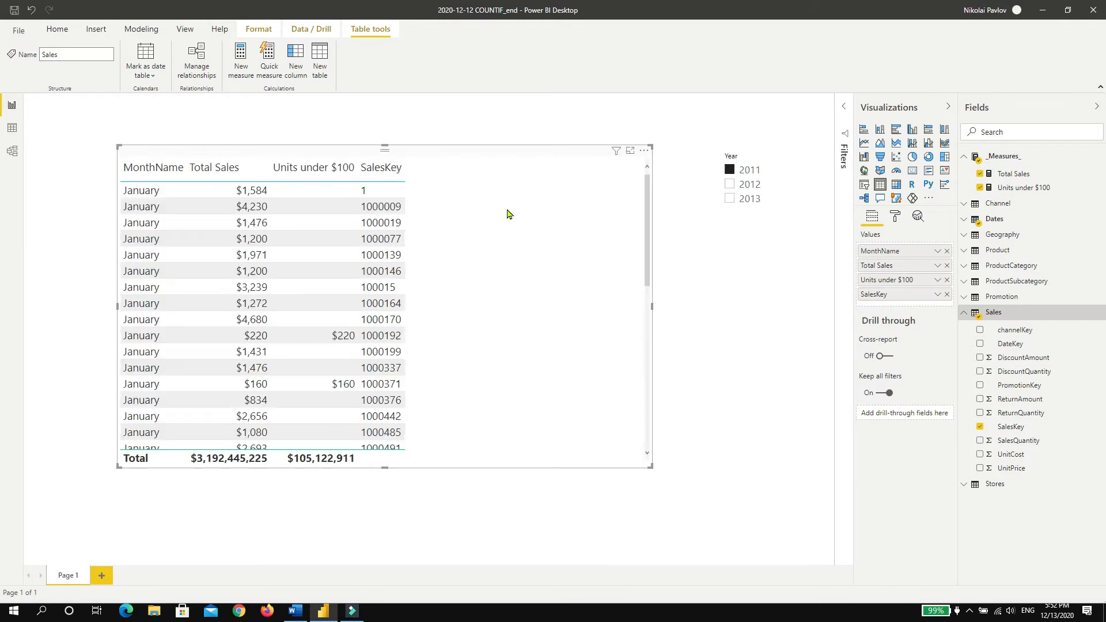
pyautogui.click(937, 296)
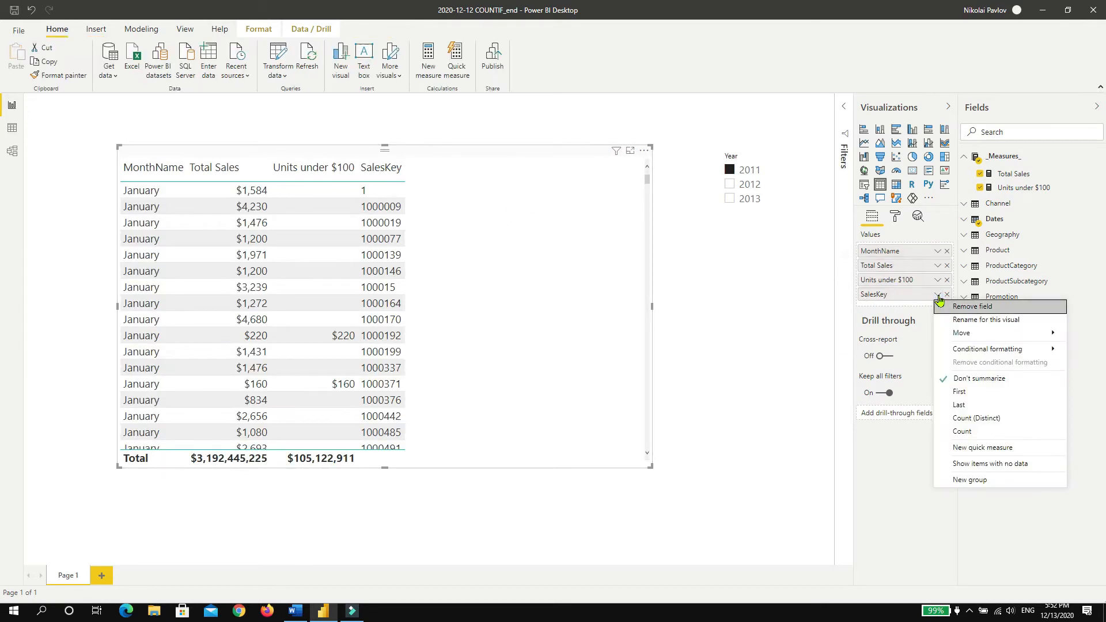
pyautogui.click(961, 432)
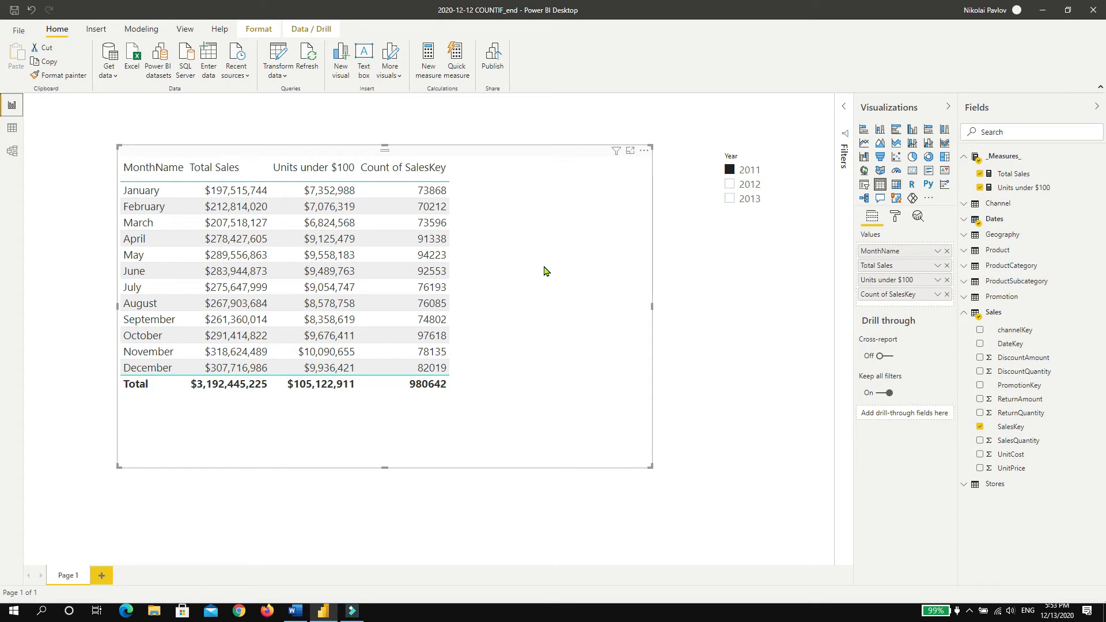
# Create the measure Count of transactions = COUNTROWS(Sales) and add it to the table visual
pyautogui.click(428, 58)
pyautogui.write('Cou')
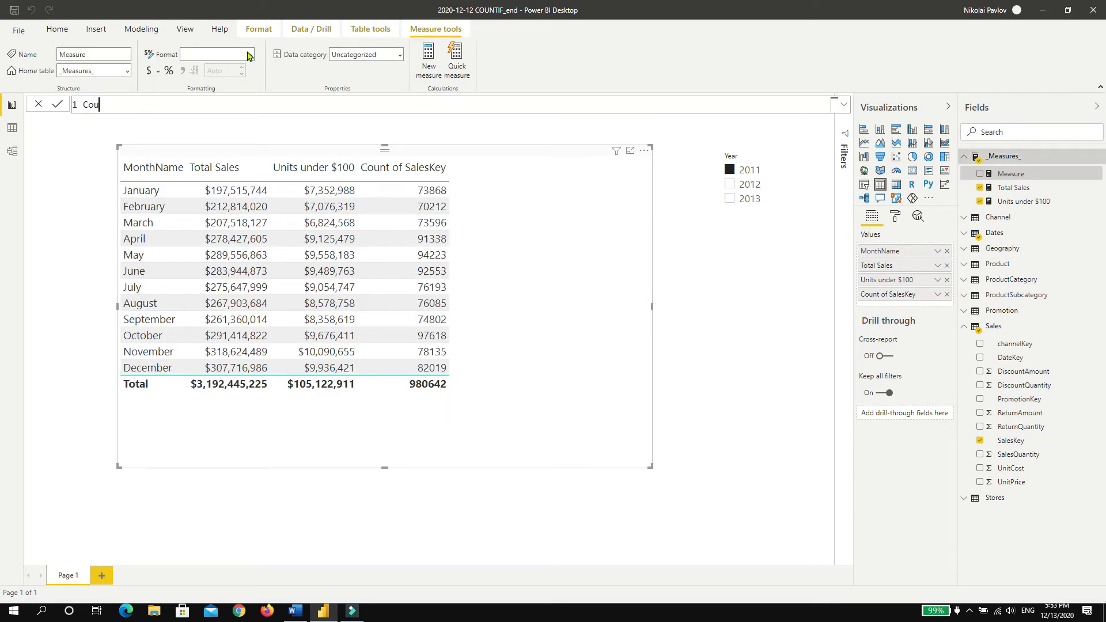
pyautogui.write('nt of transactions = countrow')
pyautogui.press('Tab')
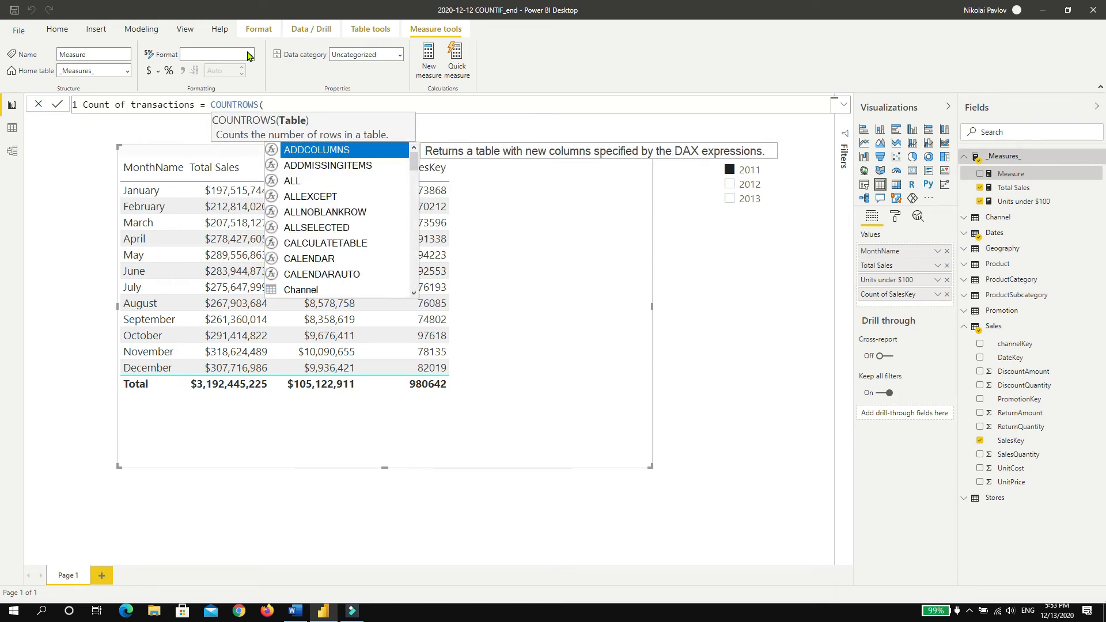
pyautogui.write('sal')
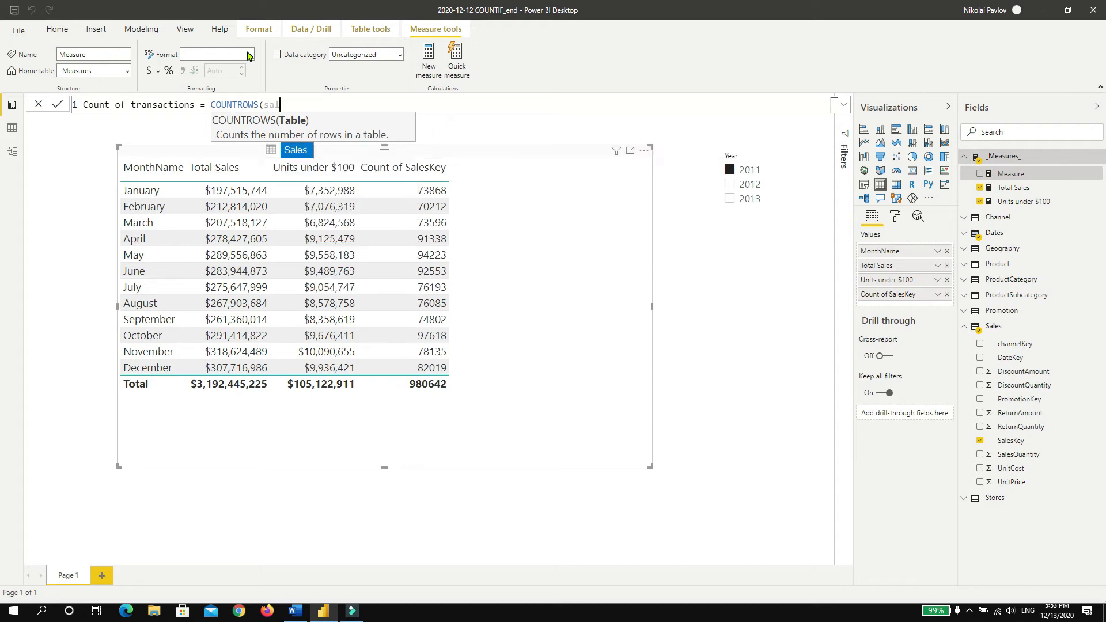
pyautogui.write('es)')
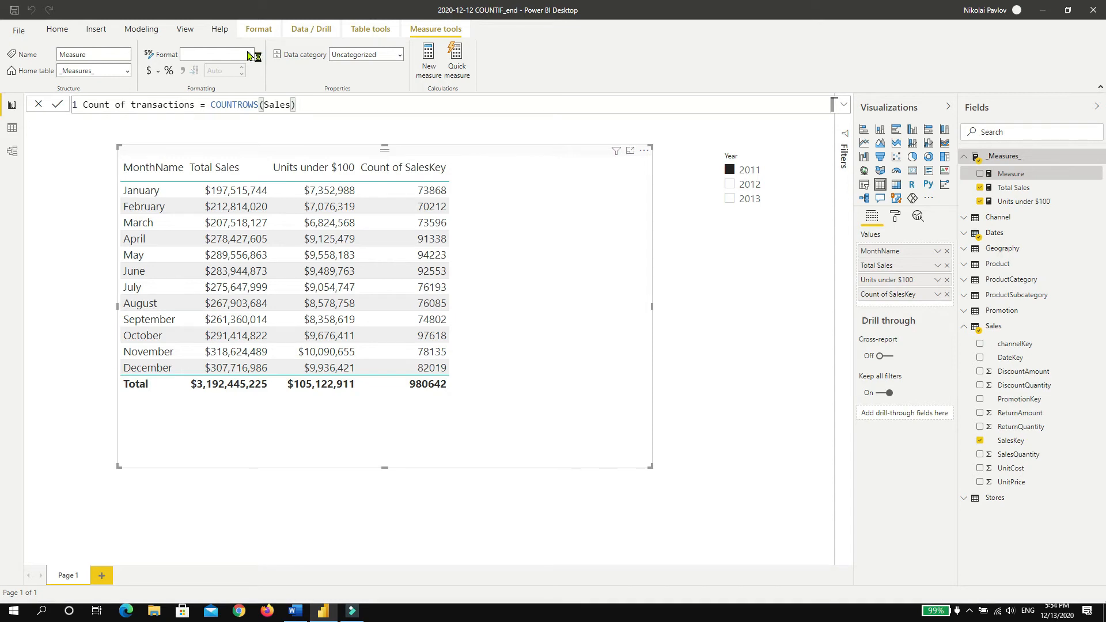
pyautogui.press('Return')
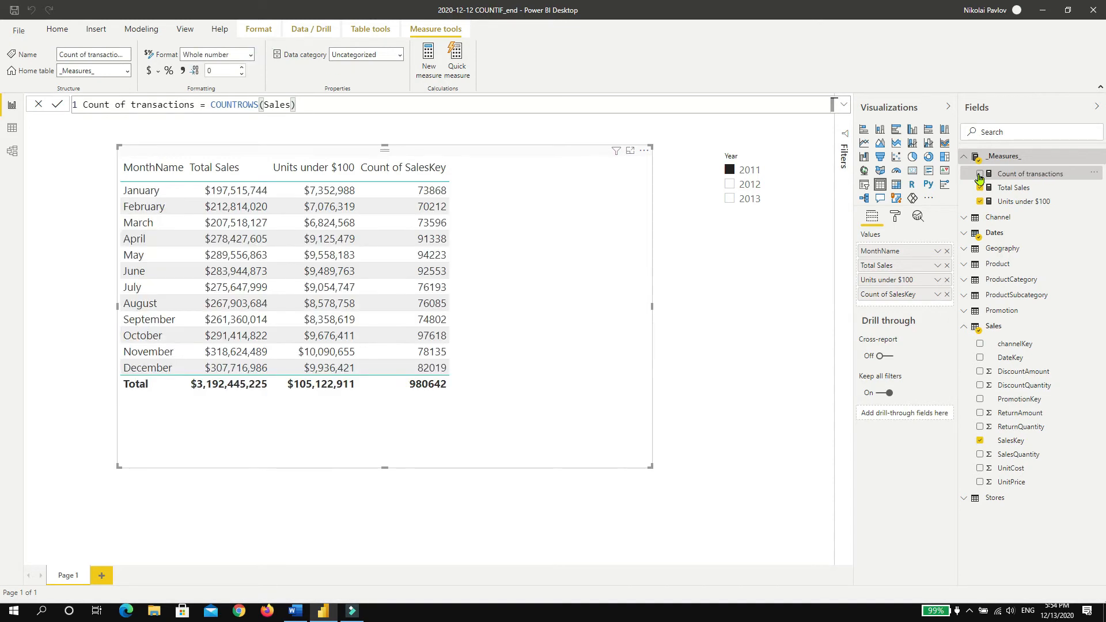
pyautogui.click(980, 174)
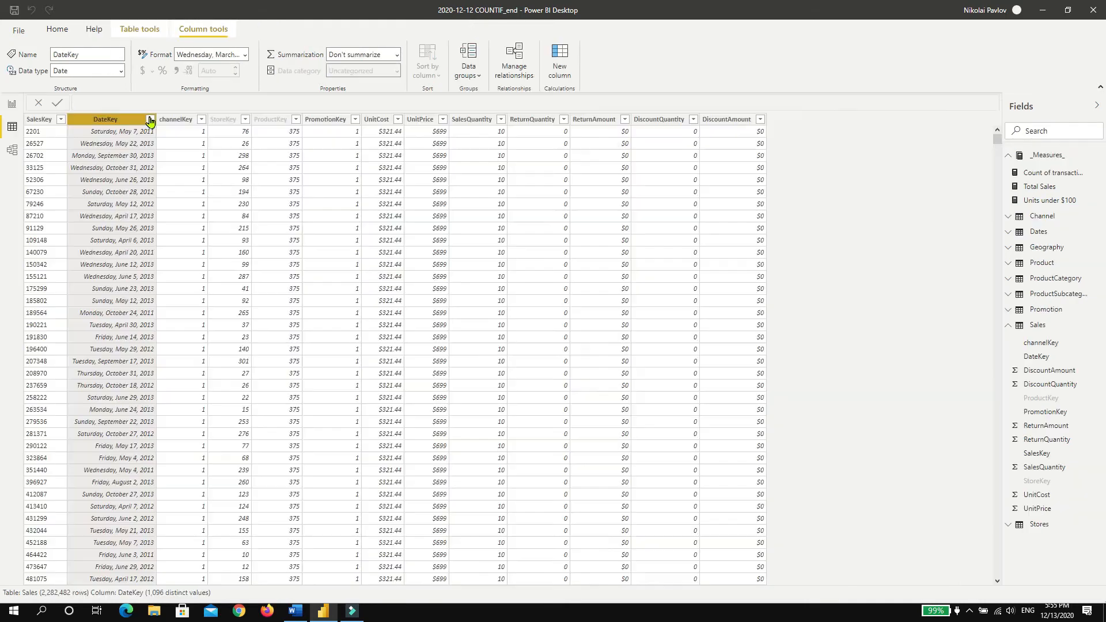
# Sort the Sales table by DateKey in ascending order and filter it to Saturday, January 1, 2011 only
pyautogui.click(150, 120)
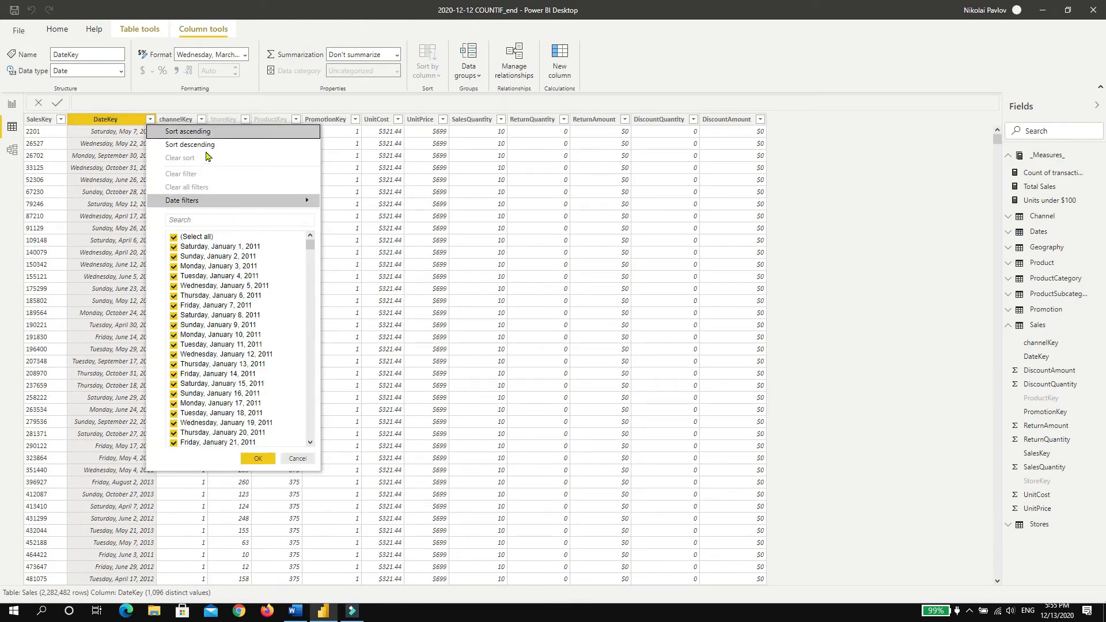
pyautogui.click(190, 131)
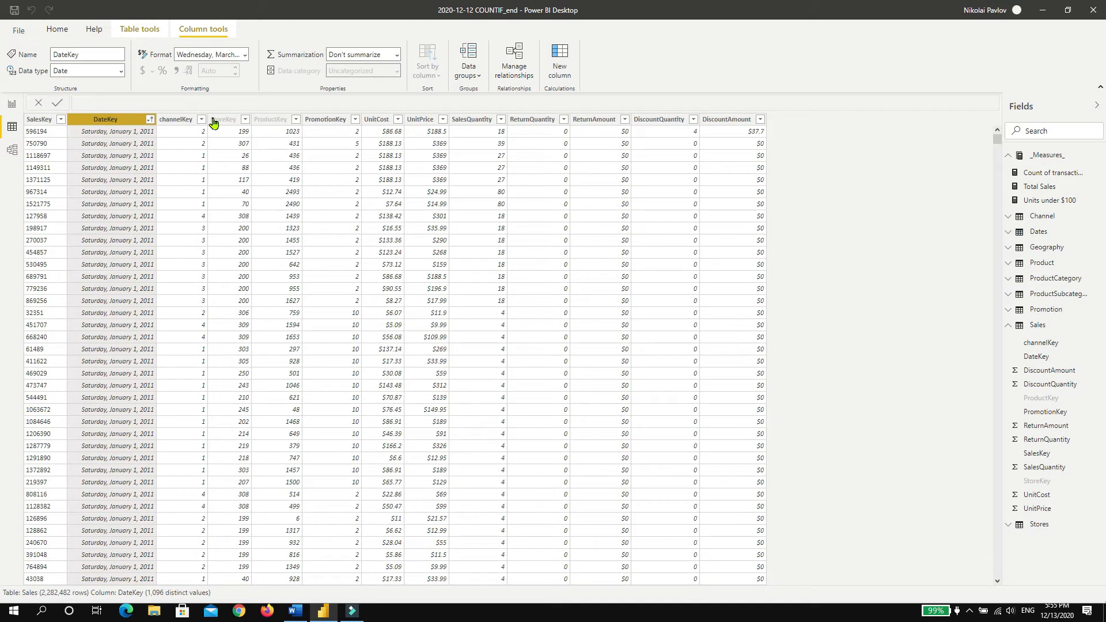
pyautogui.click(149, 119)
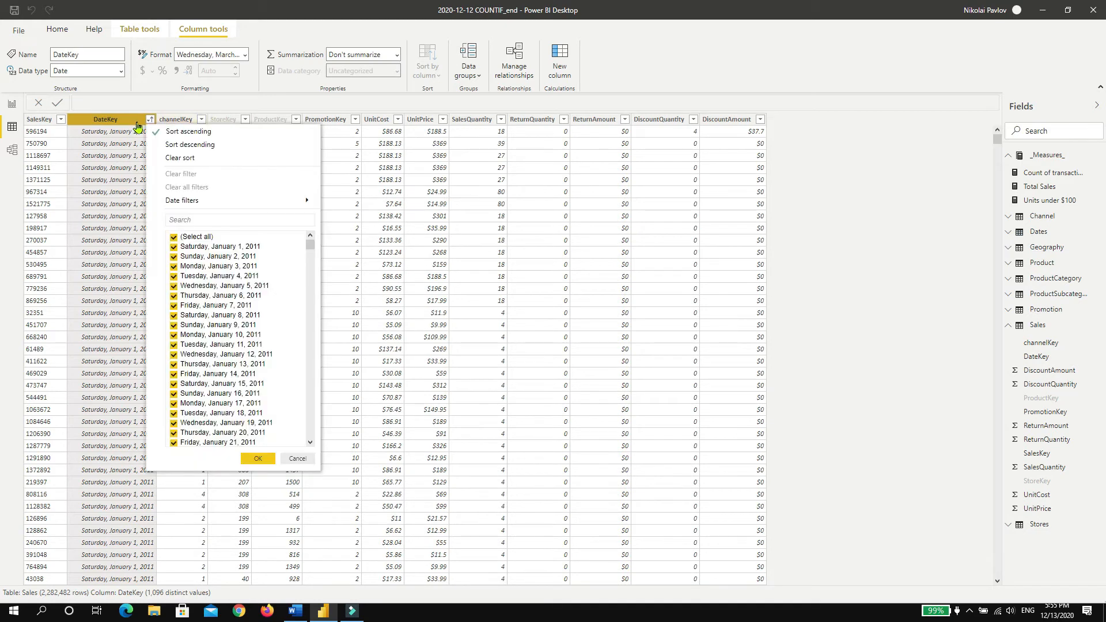
pyautogui.click(195, 239)
pyautogui.click(195, 249)
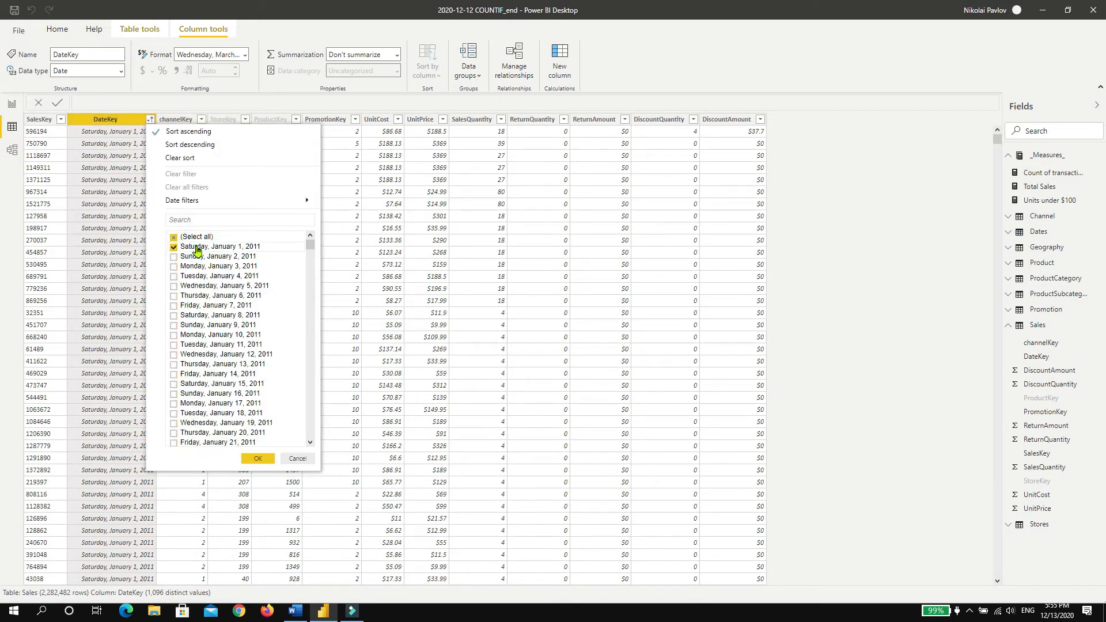
pyautogui.click(259, 460)
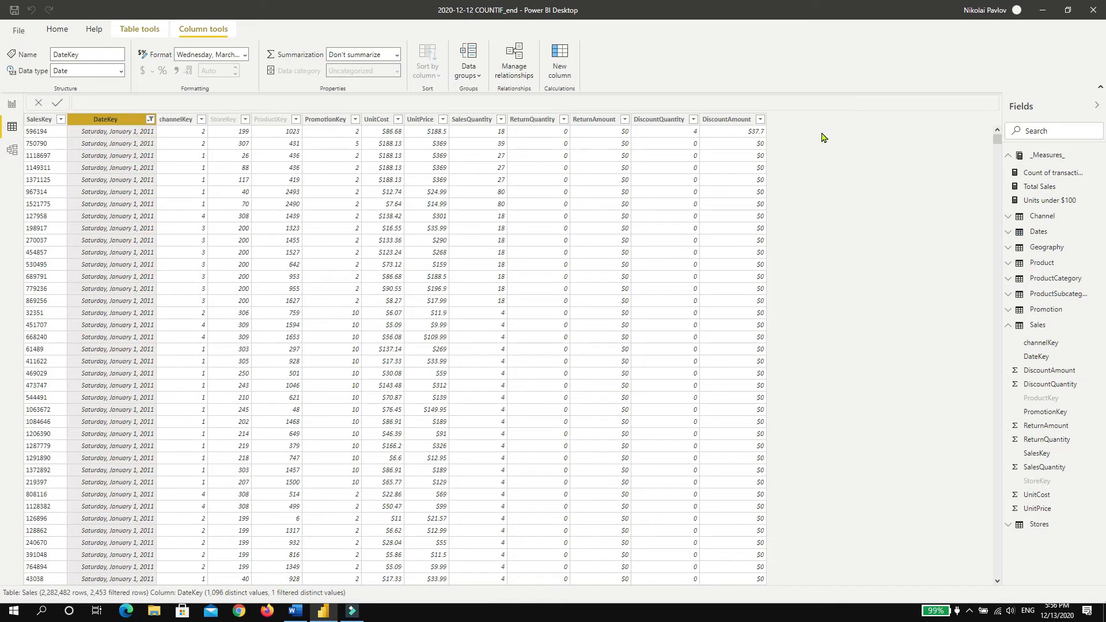
# Add a new calculated column to the Sales table, name it Num of transactions, and start a second formula line
pyautogui.click(142, 29)
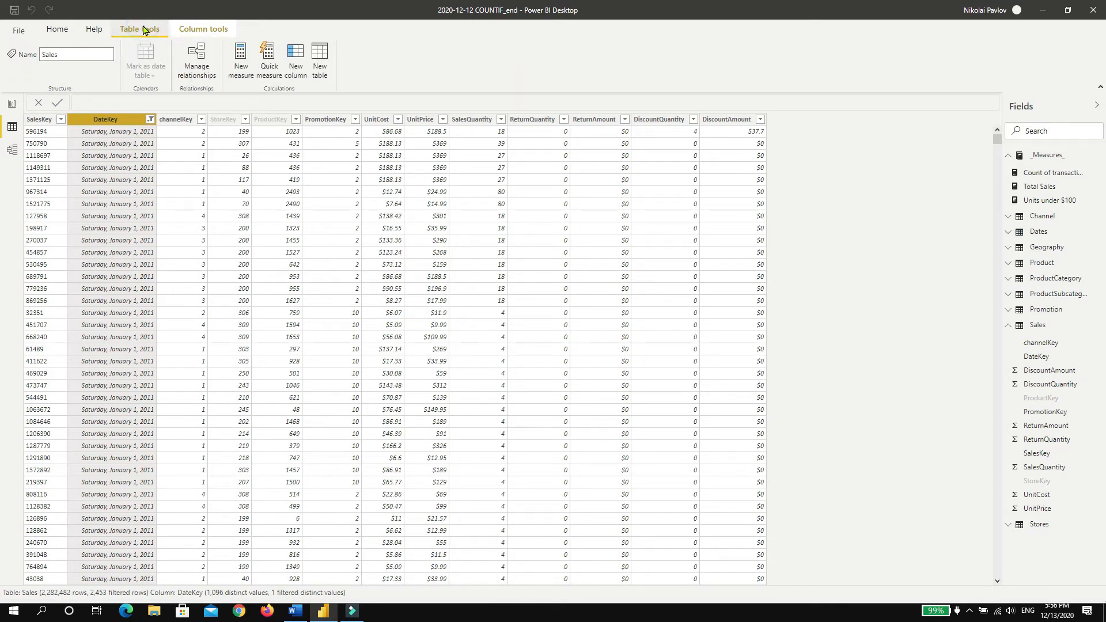
pyautogui.click(296, 56)
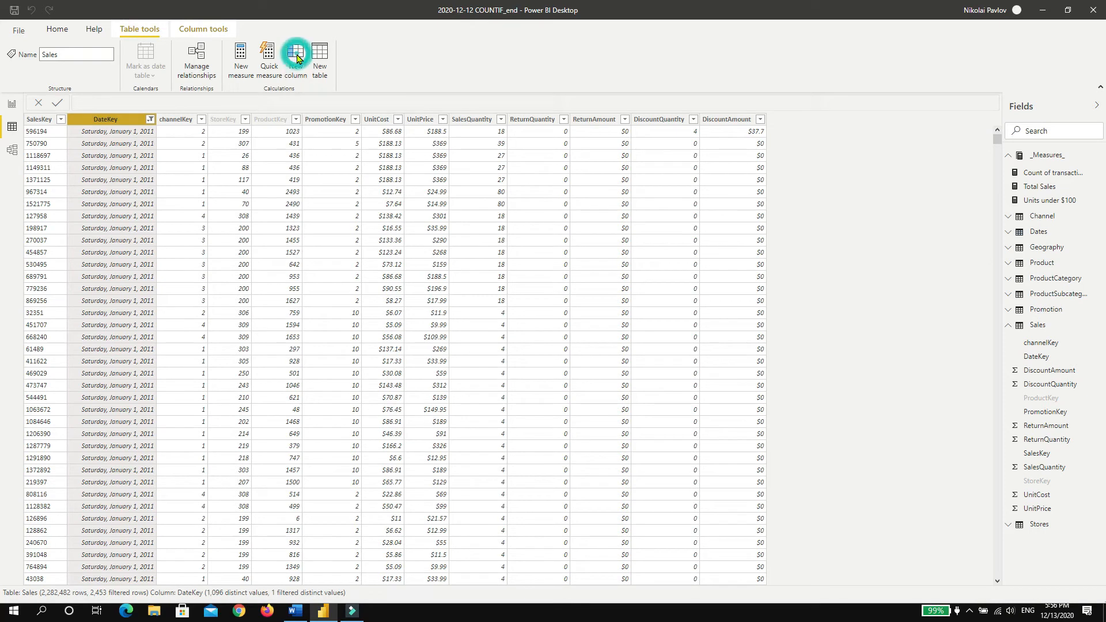
pyautogui.click(143, 102)
pyautogui.tripleClick(143, 103)
pyautogui.write('Num of transactions =')
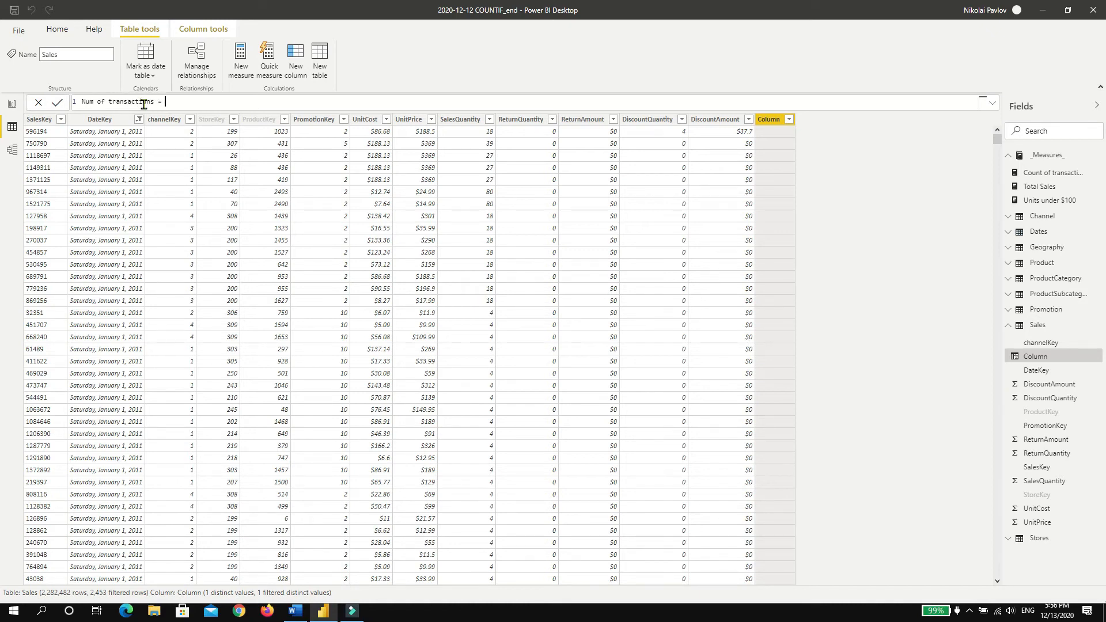
pyautogui.scroll(3, 144, 104)
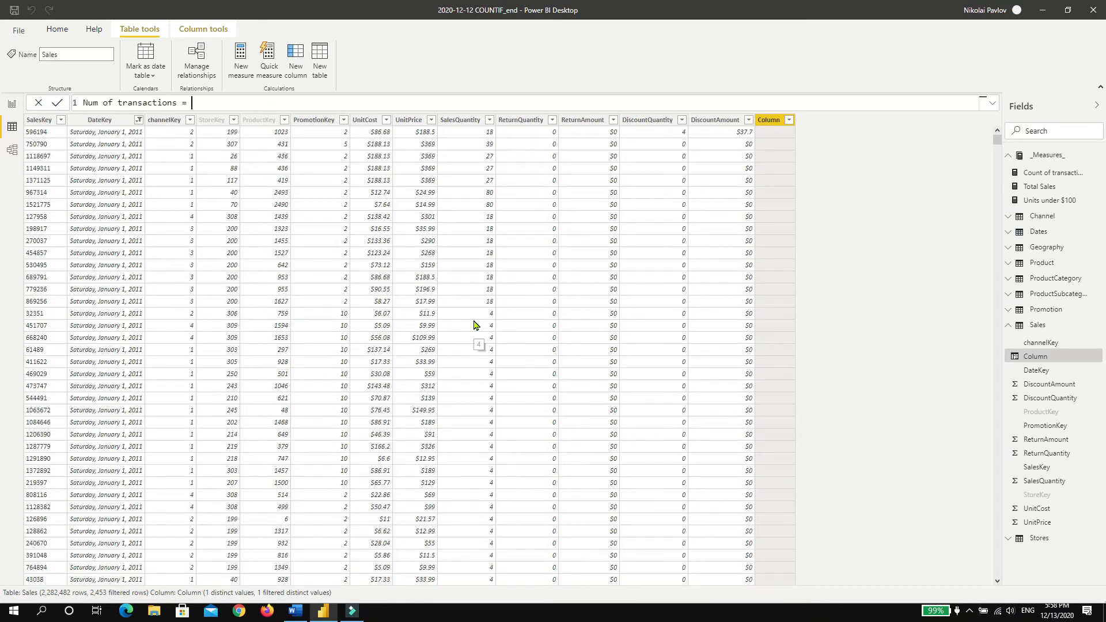
pyautogui.hotkey('alt', 'space')
pyautogui.press('Escape')
pyautogui.hotkey('shift', 'Return')
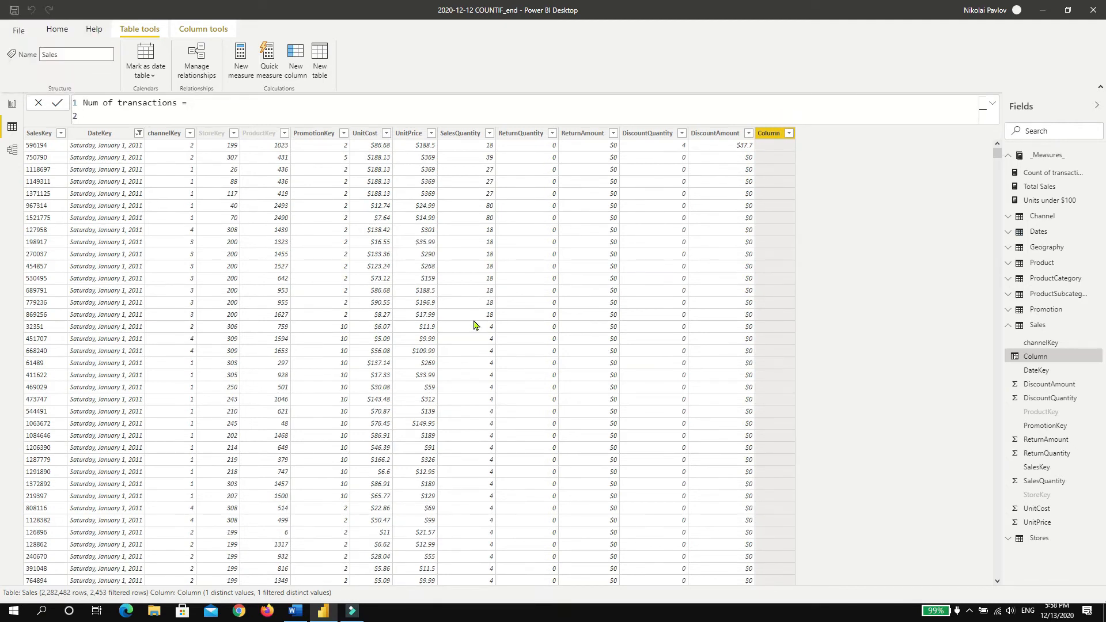
# Define the variable in the column formula as VAR CurrentRowDate = Sales[DateKey]
pyautogui.write('VAR ')
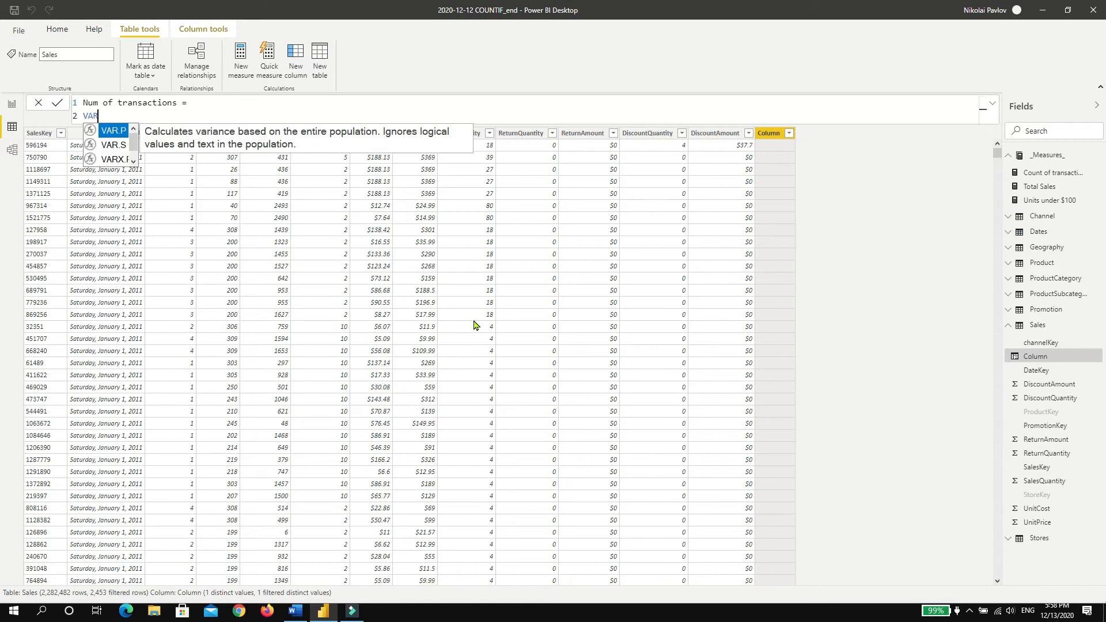
pyautogui.write('Cu')
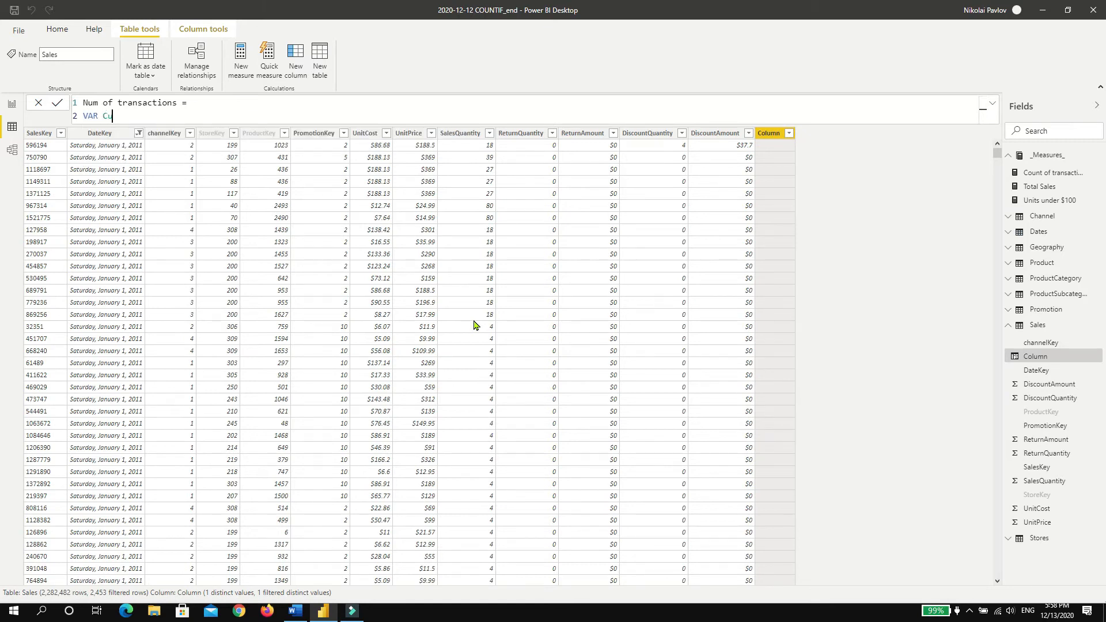
pyautogui.write('rrentRow')
pyautogui.write('e = datekey')
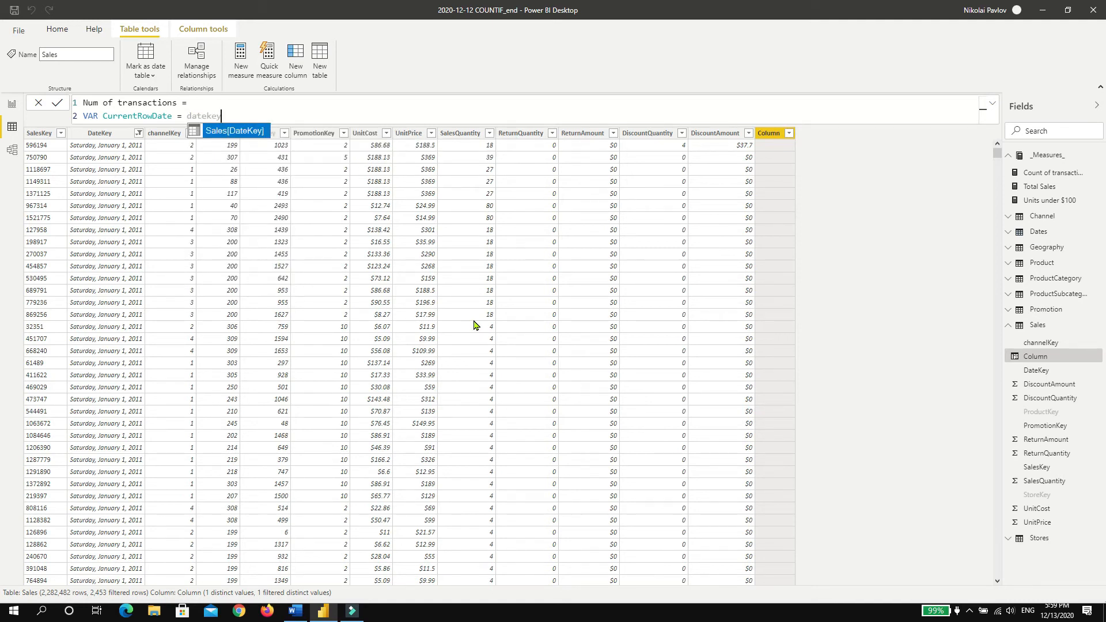
pyautogui.press('Tab')
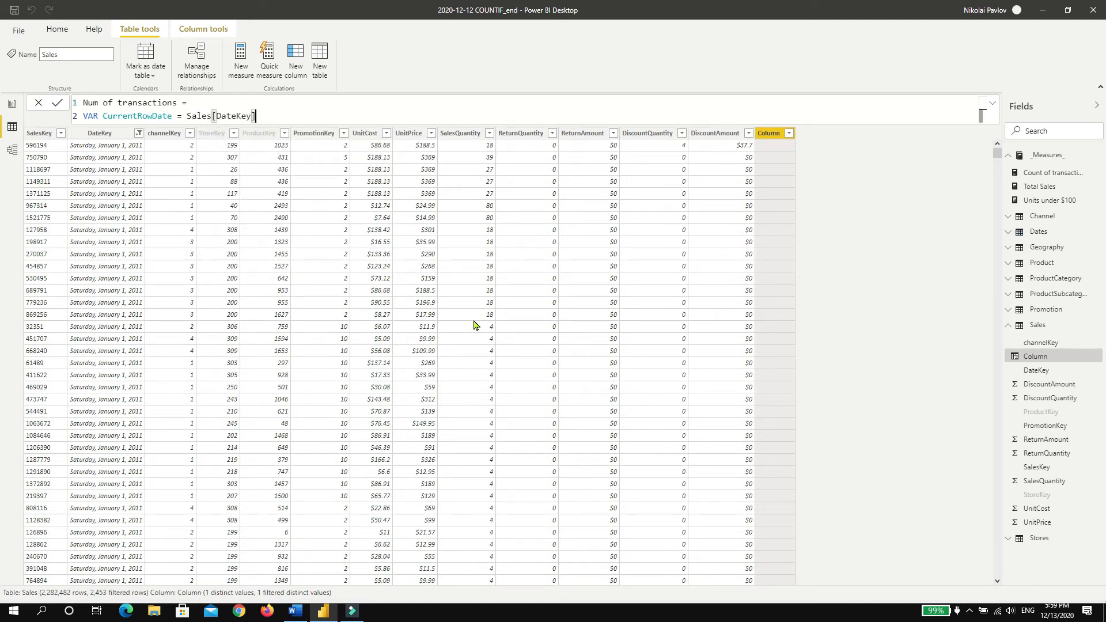
# Add a Return line to the column formula and begin its result expression with COUNTROWS( FILTER(
pyautogui.hotkey('shift', 'Return')
pyautogui.write('Return')
pyautogui.hotkey('shift', 'Return')
pyautogui.write('countr')
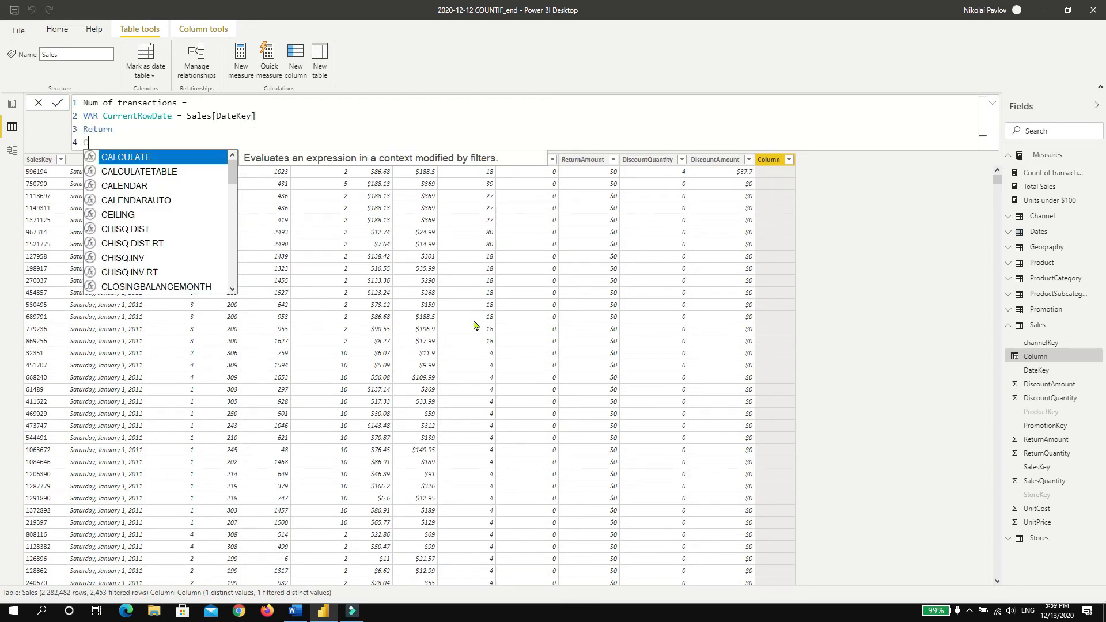
pyautogui.press('Tab')
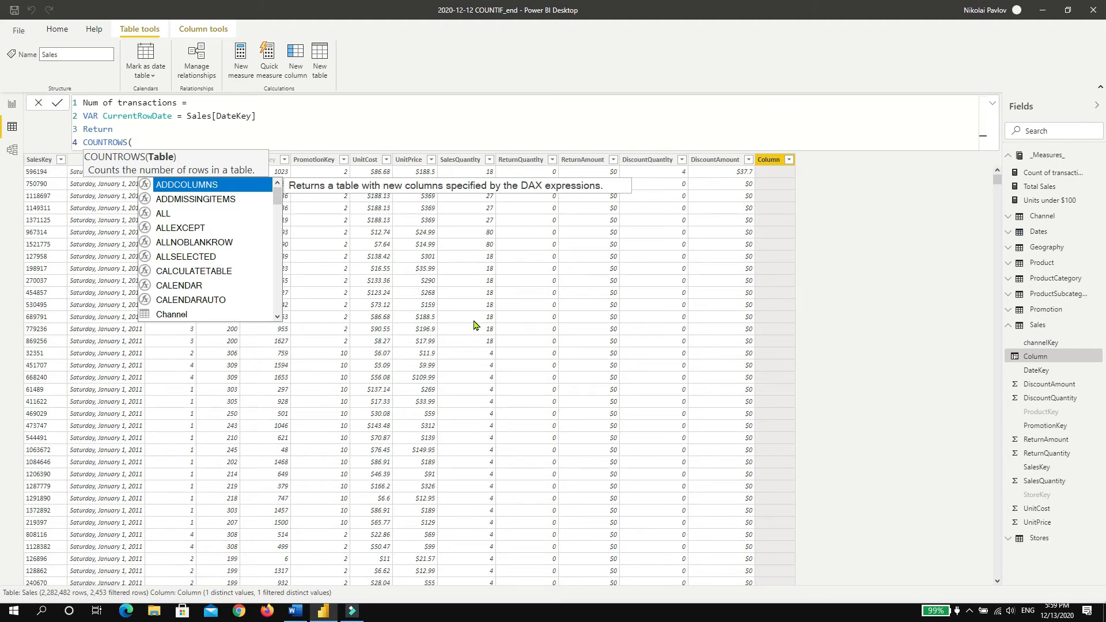
pyautogui.write('Fi')
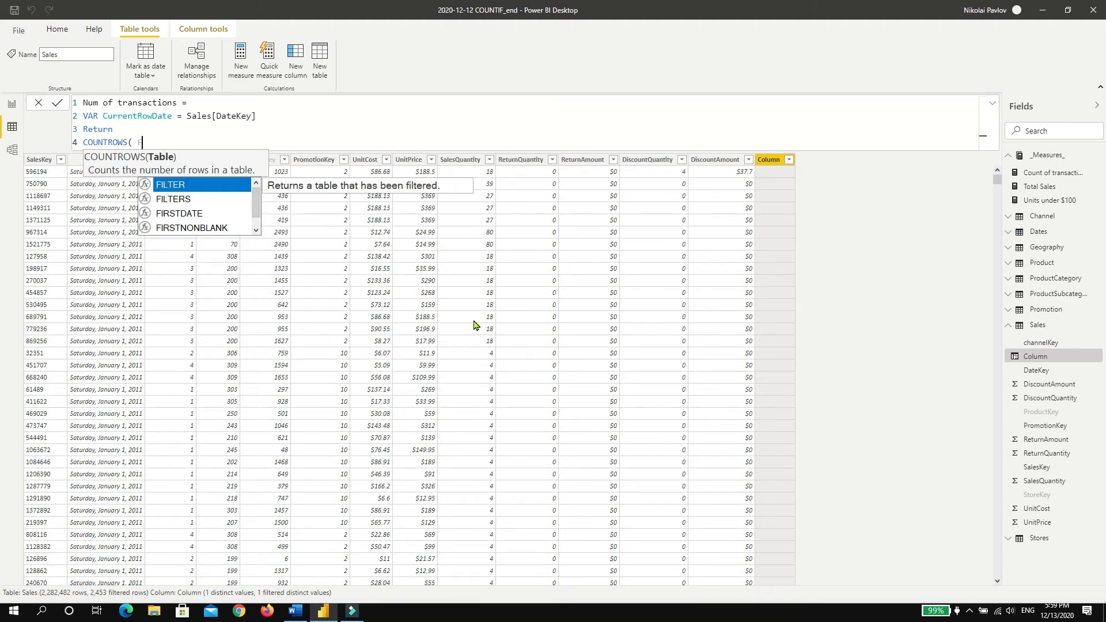
pyautogui.write('l')
pyautogui.press('Tab')
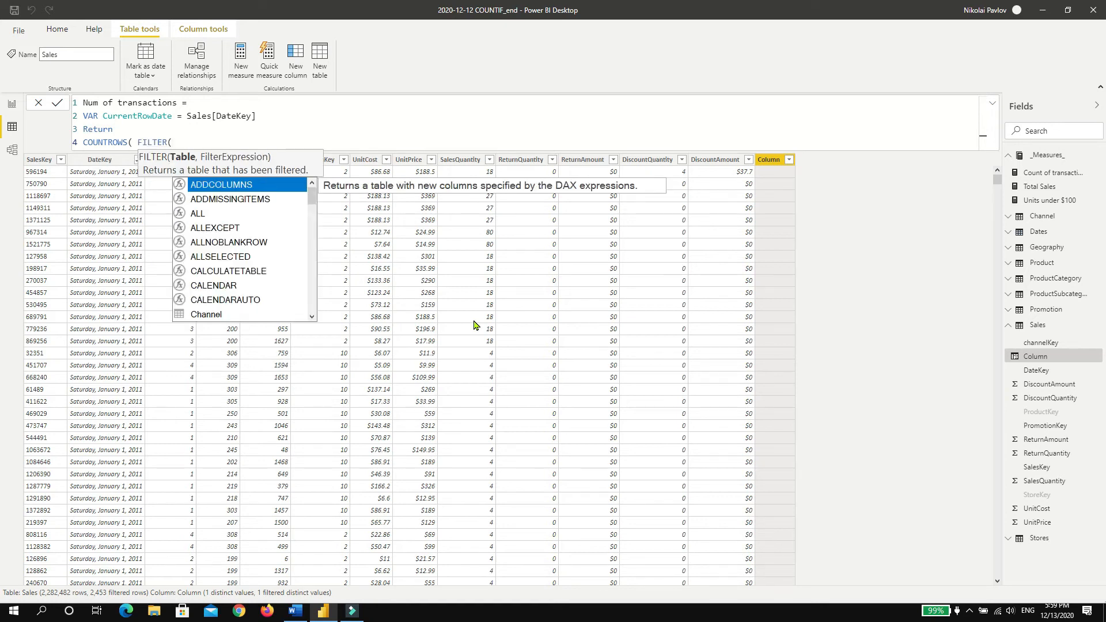
# Complete the FILTER arguments with ALL(Sales), CurrentRowDate = Sales[DateKey])) and commit the Num of transactions column
pyautogui.write('ALL(')
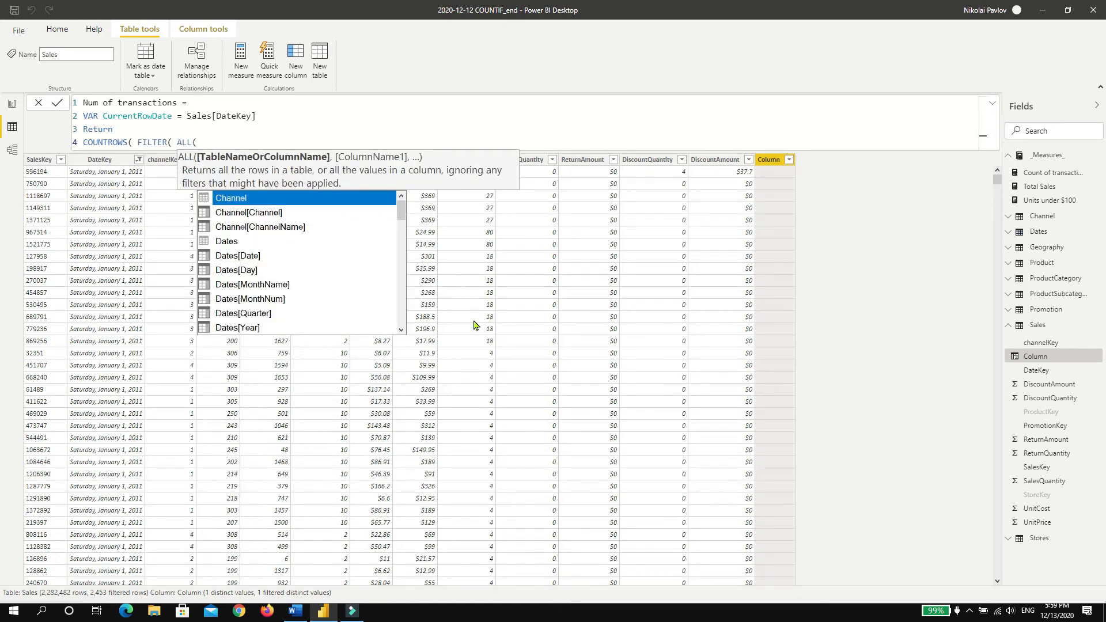
pyautogui.write('sales')
pyautogui.press('Tab')
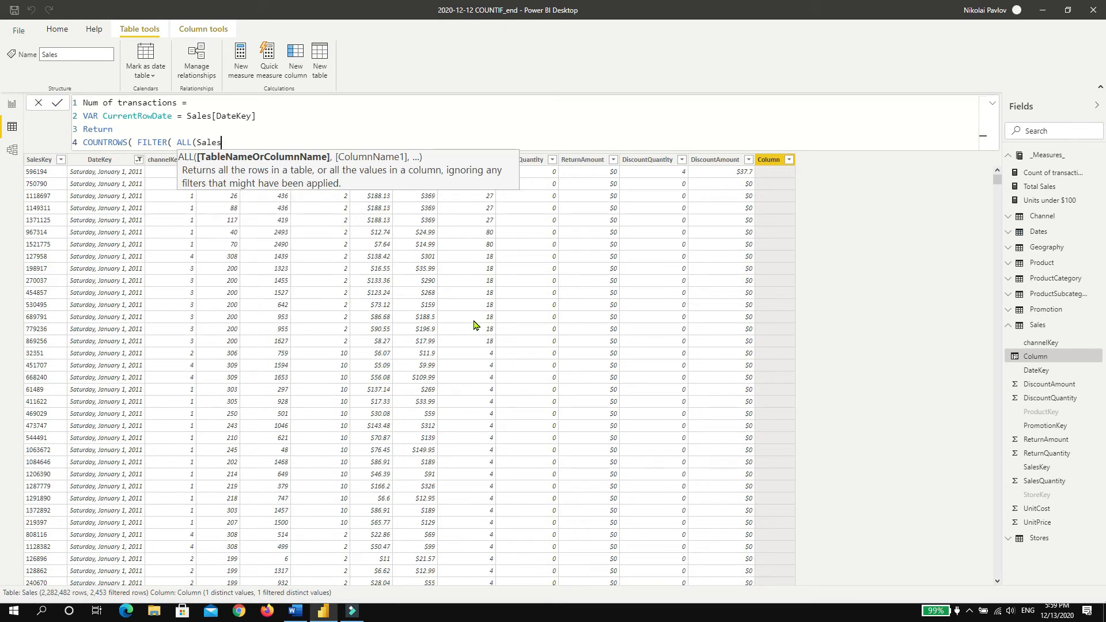
pyautogui.write('),')
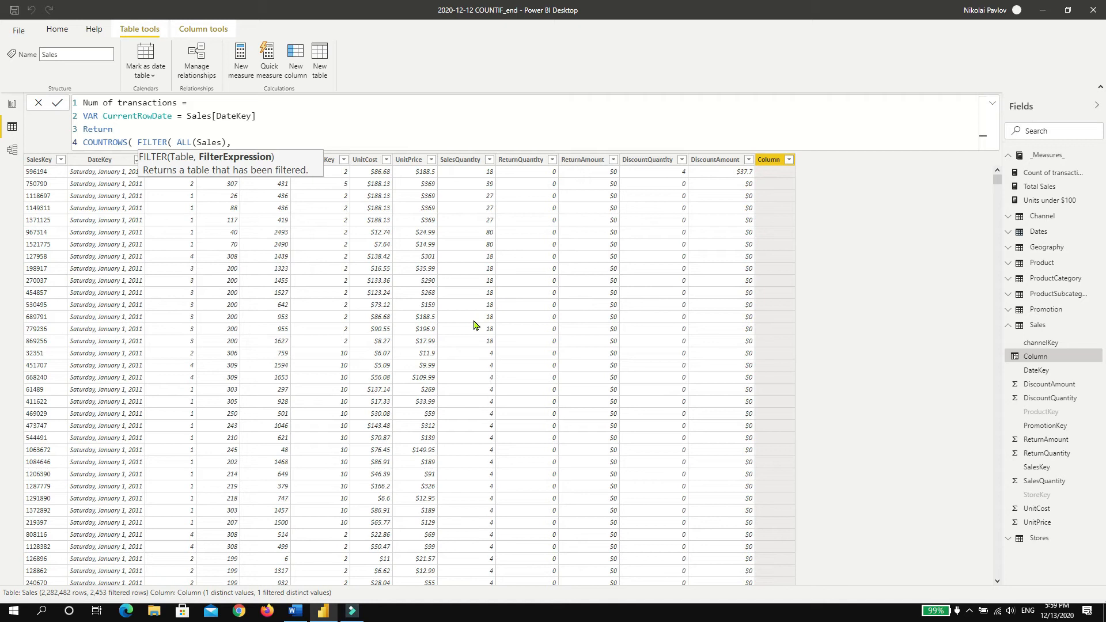
pyautogui.write(' Current')
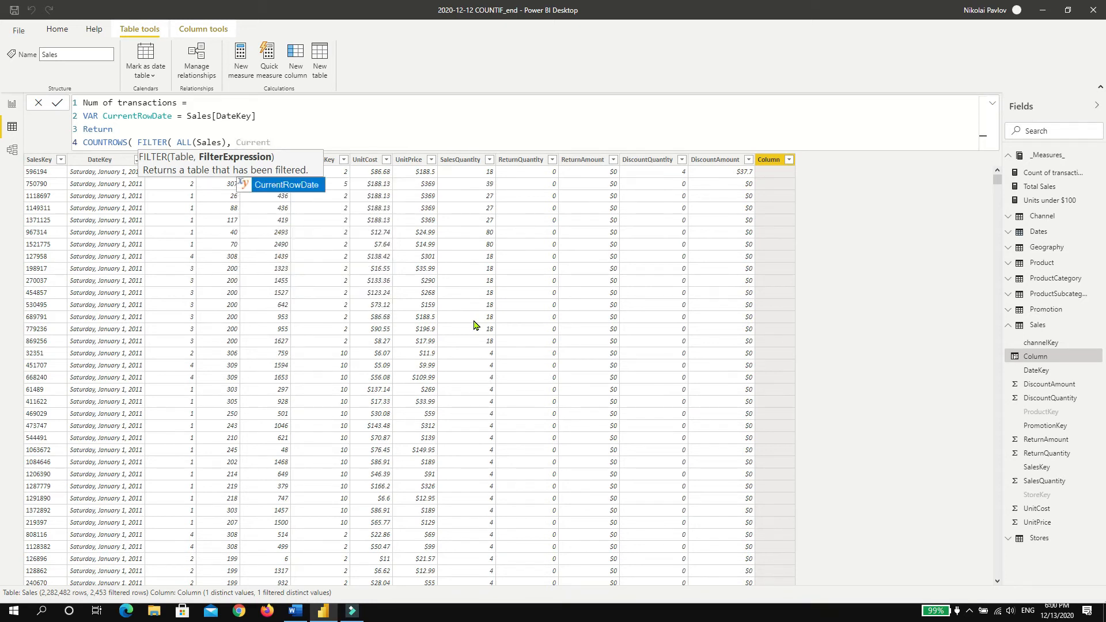
pyautogui.press('Tab')
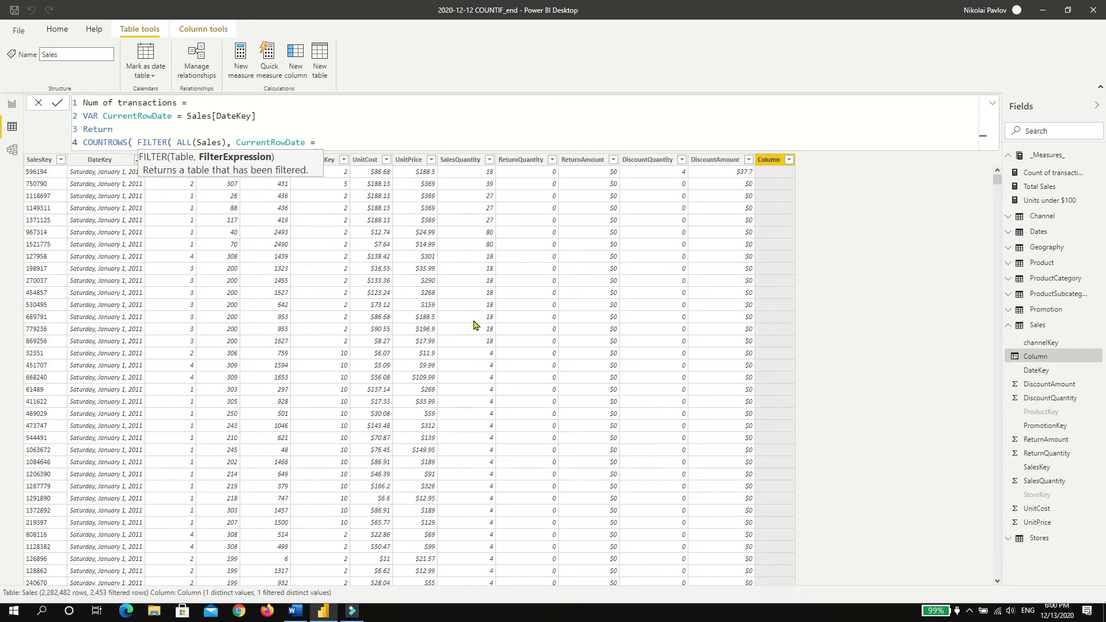
pyautogui.write('= Sales[DateKey]))')
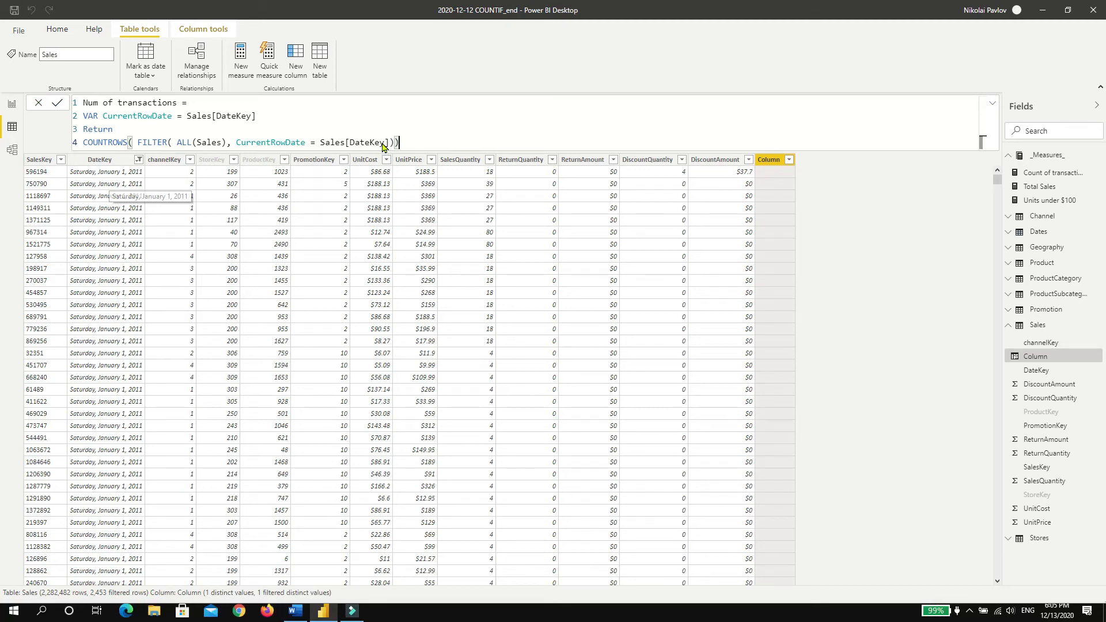
pyautogui.press('Return')
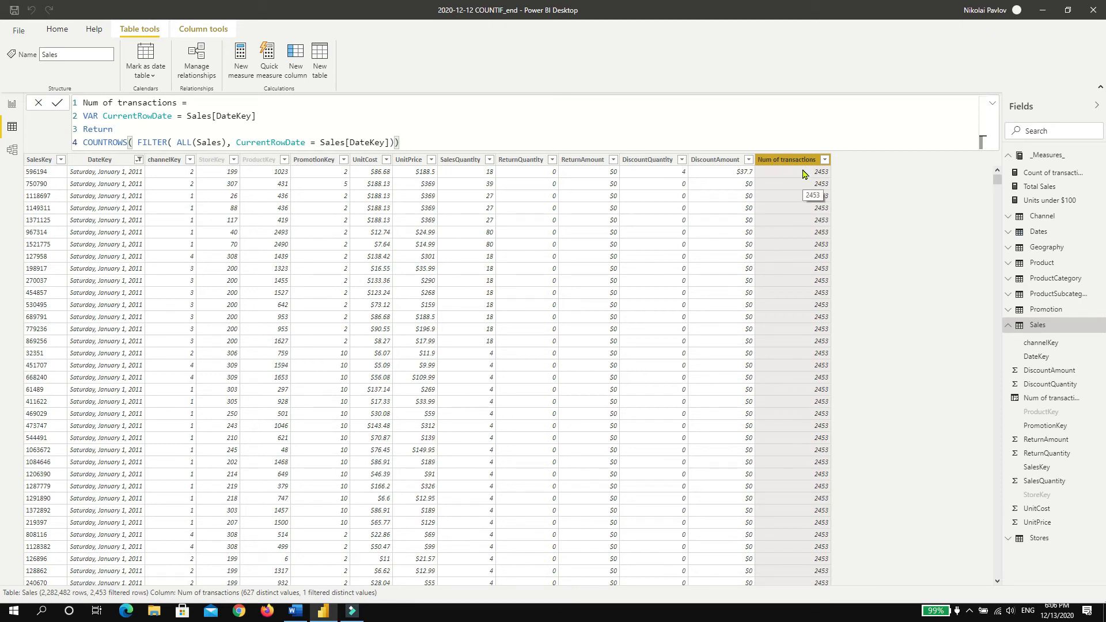
# Add the Num of transactions column to the report's table visual and summarize it as Count
pyautogui.click(121, 160)
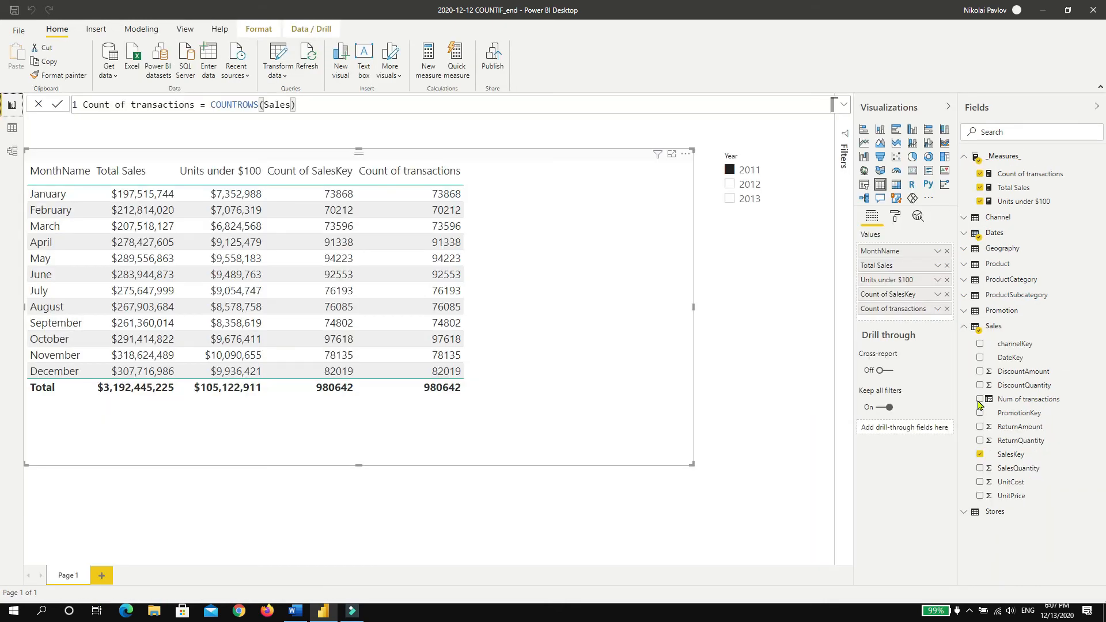
pyautogui.click(980, 399)
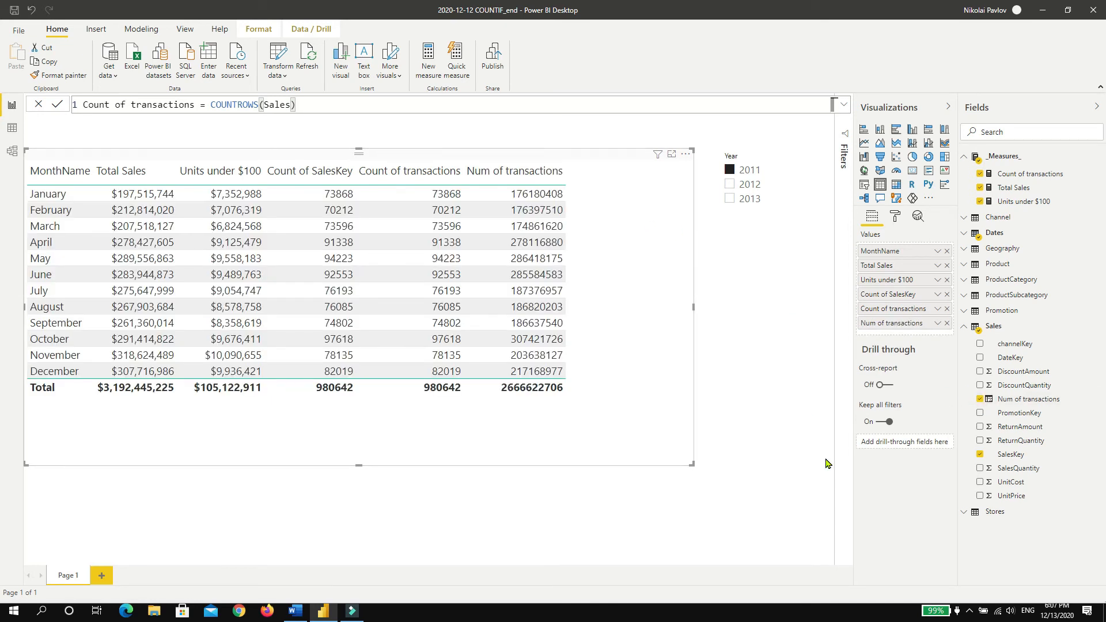
pyautogui.click(937, 323)
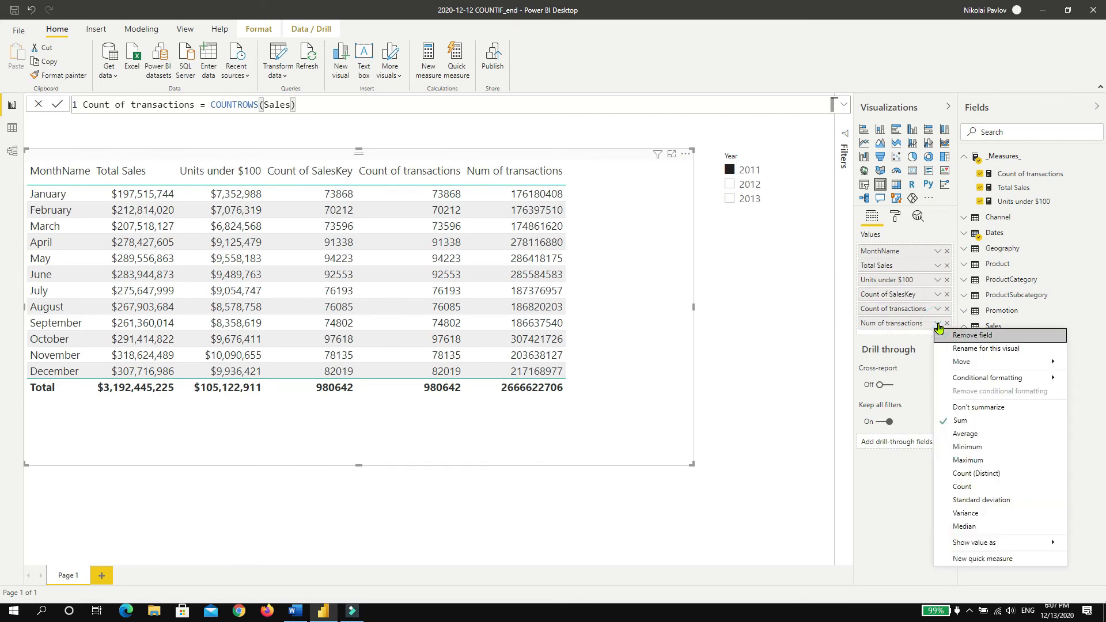
pyautogui.click(977, 488)
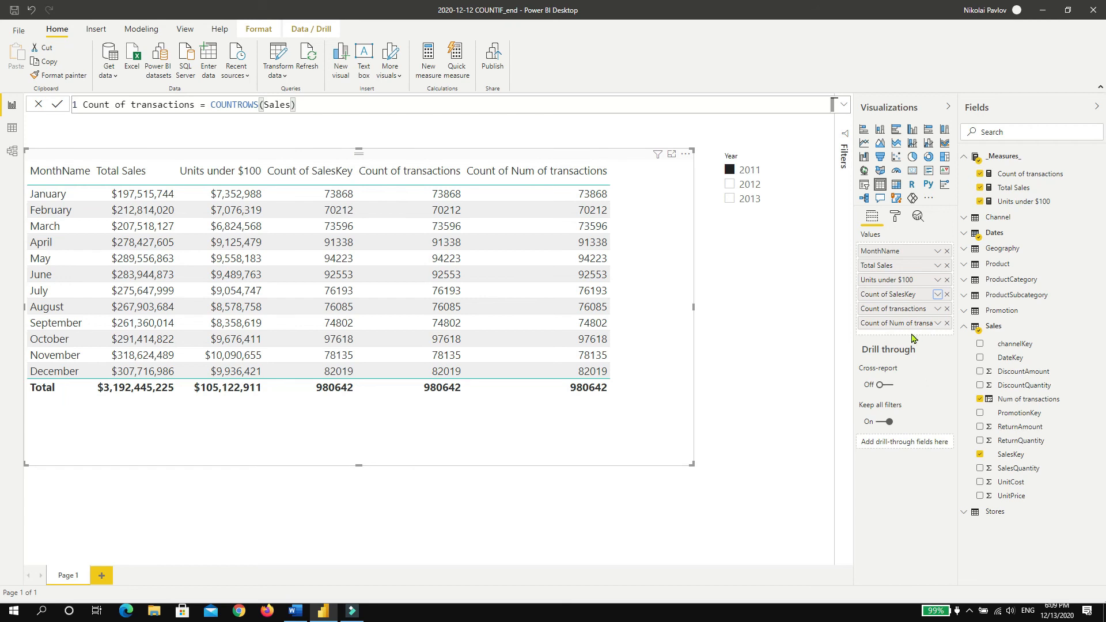
# Try Average and Minimum as the summarization of Num of transactions in the table visual, and set it back to Count
pyautogui.click(937, 323)
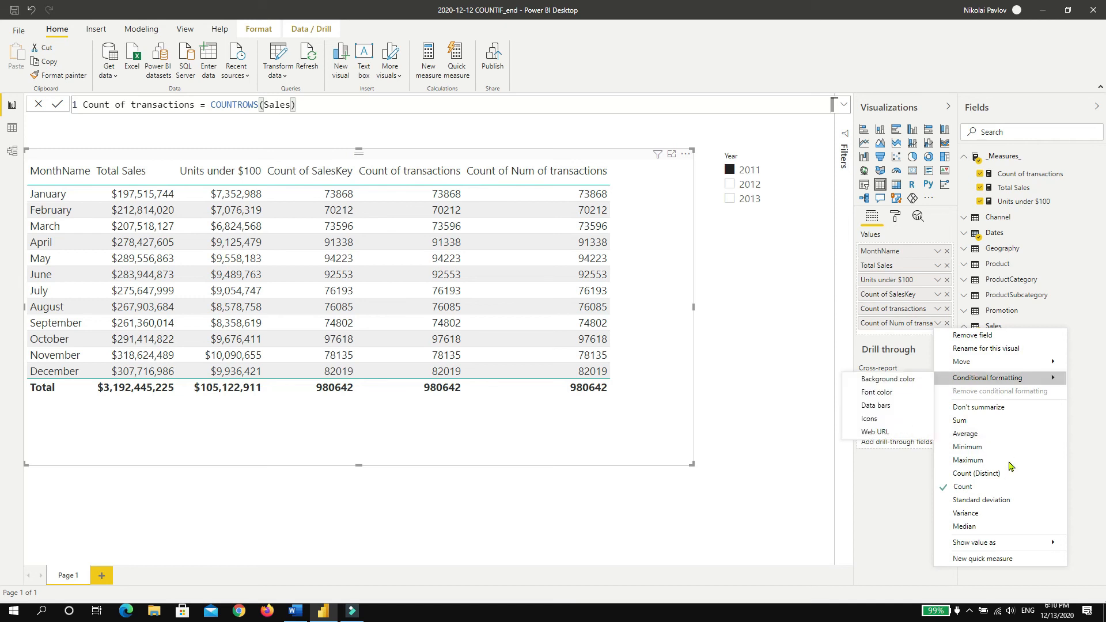
pyautogui.click(970, 438)
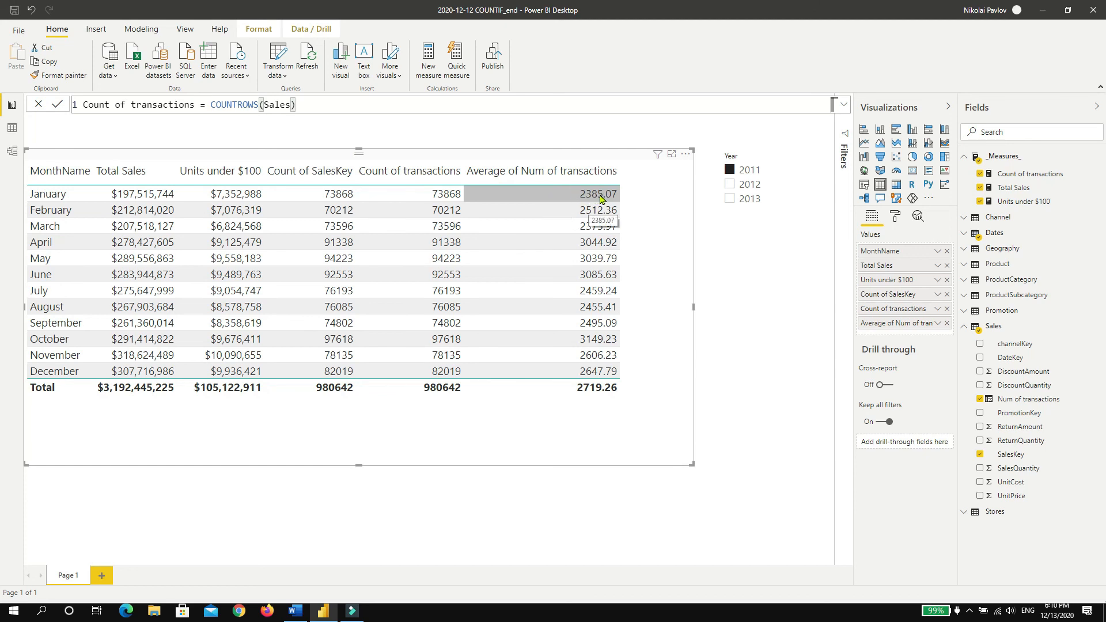
pyautogui.click(938, 324)
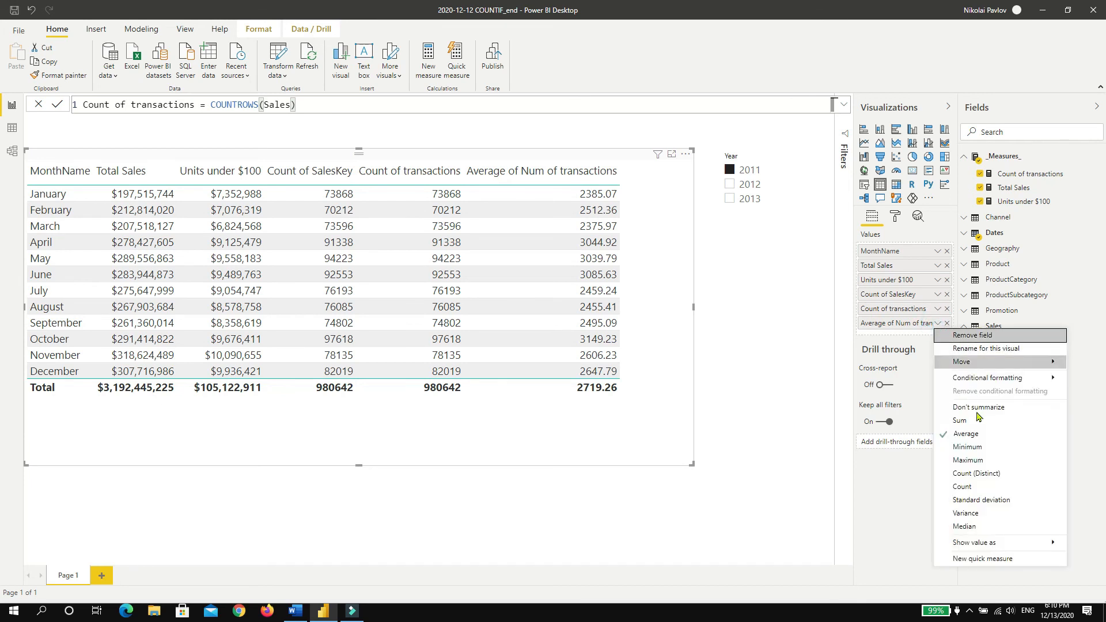
pyautogui.click(975, 447)
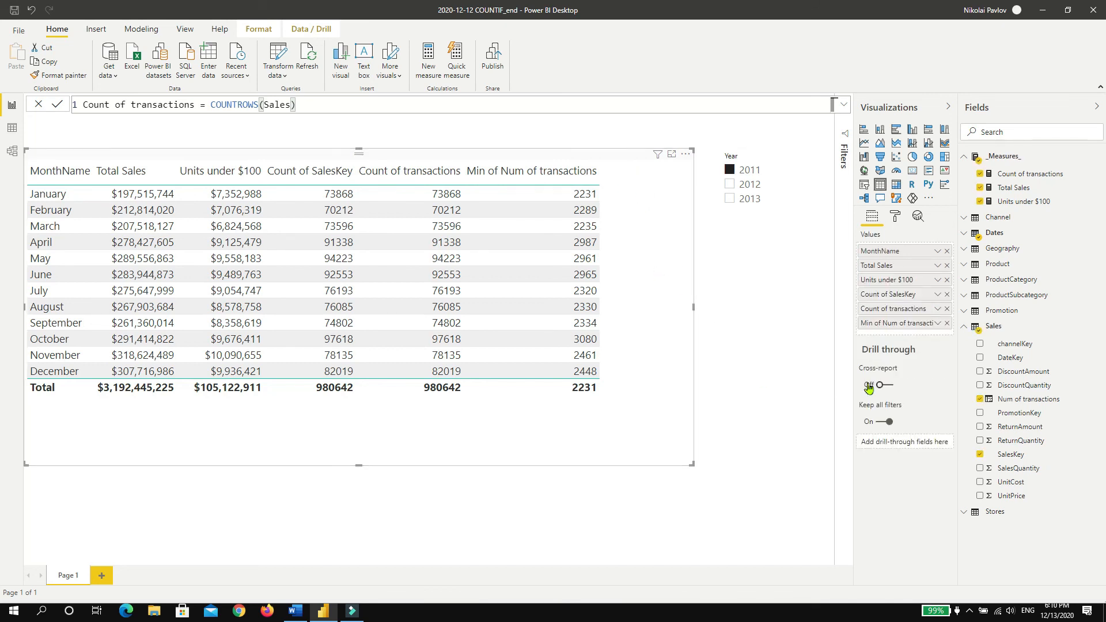
pyautogui.click(937, 324)
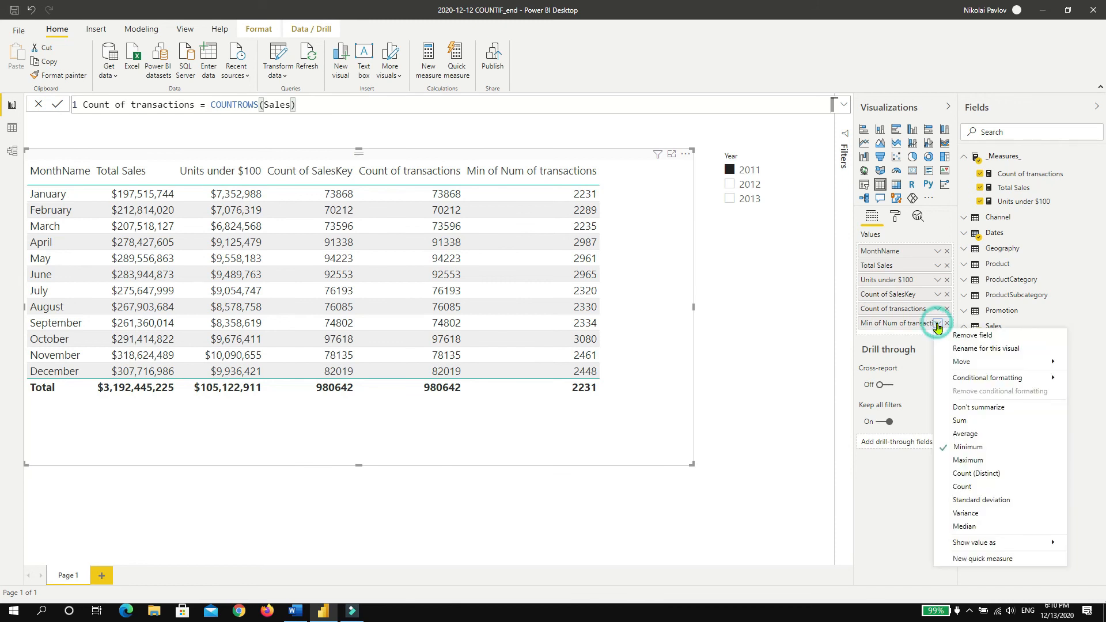
pyautogui.click(974, 488)
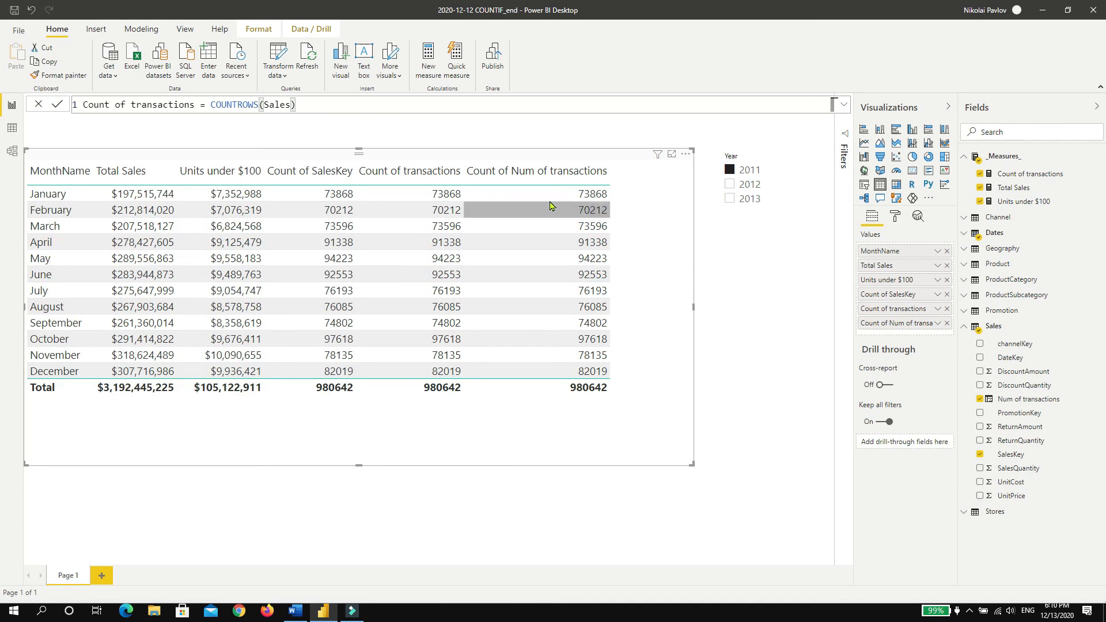